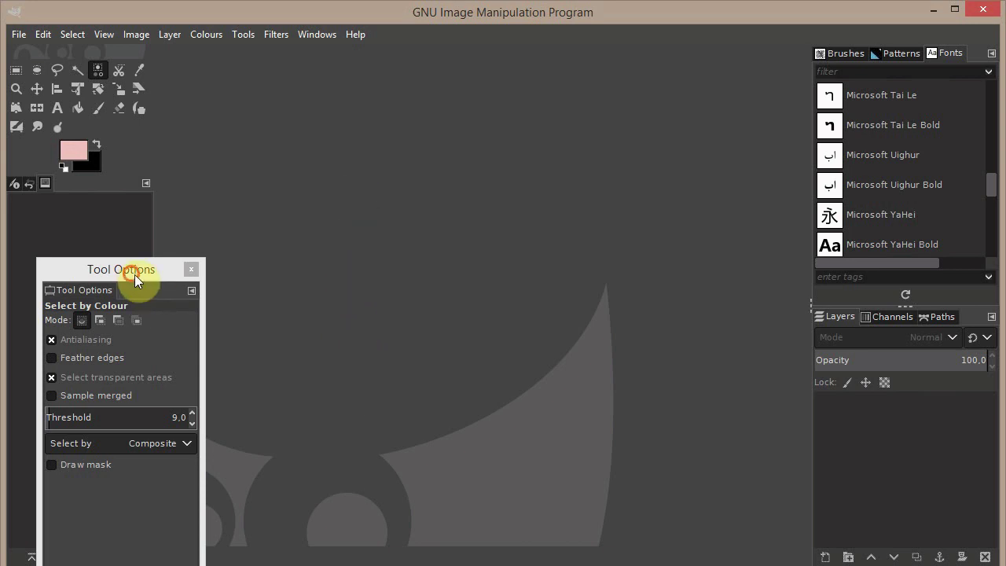
- Move the floating Tool Options window so that it sits just below the toolbox
left_click_drag(135, 274, 259, 188)
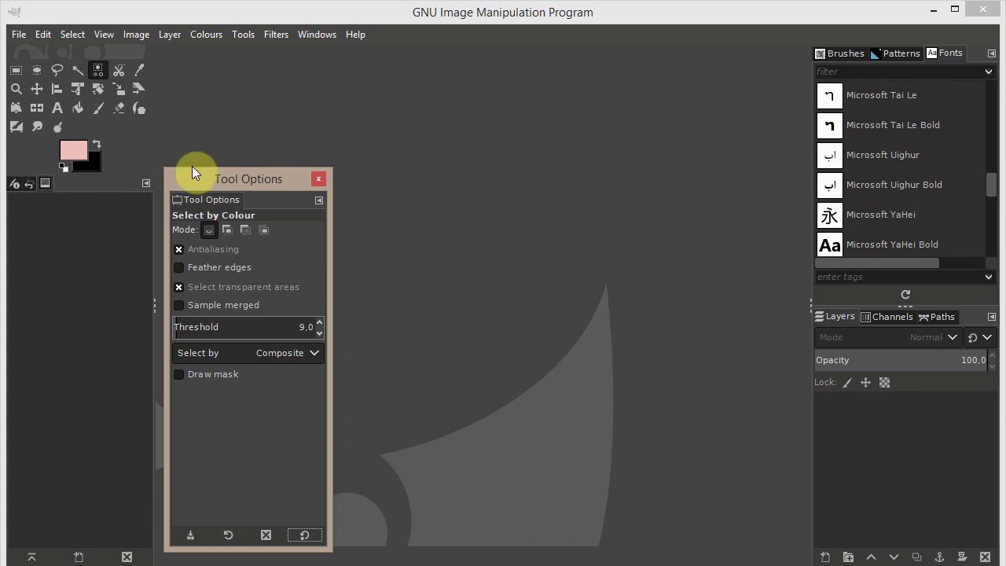
left_click_drag(192, 167, 195, 125)
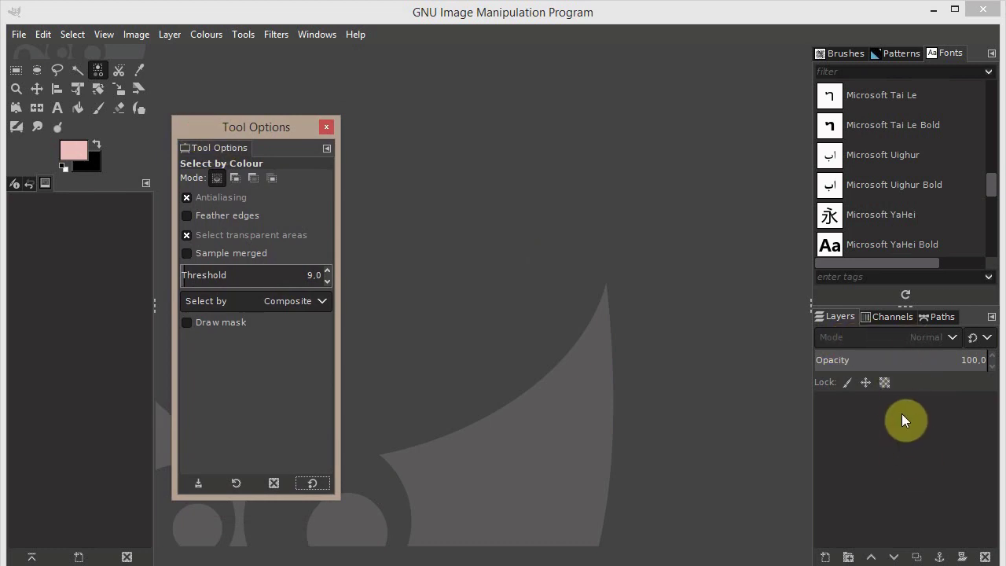
left_click_drag(258, 126, 328, 136)
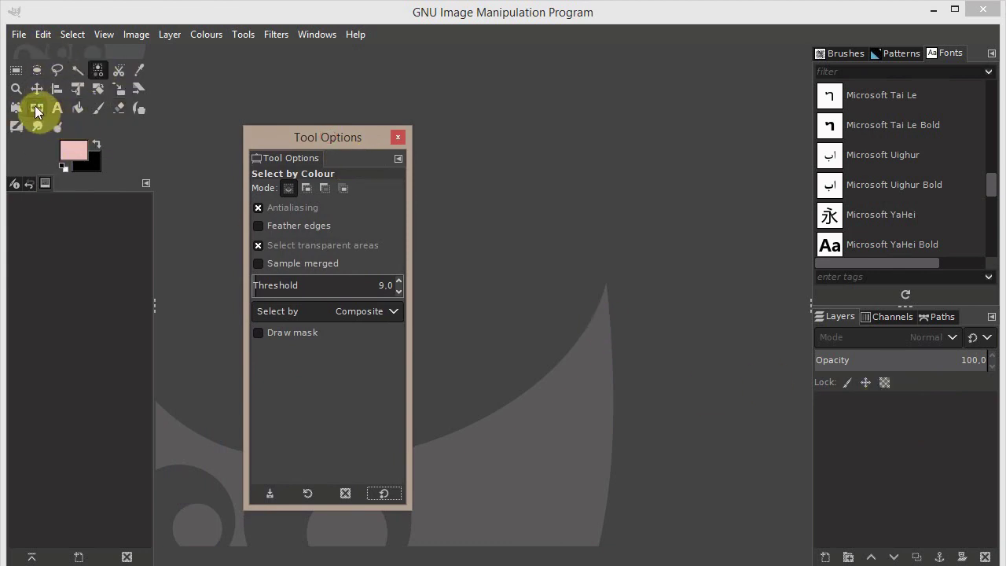
left_click_drag(290, 144, 128, 216)
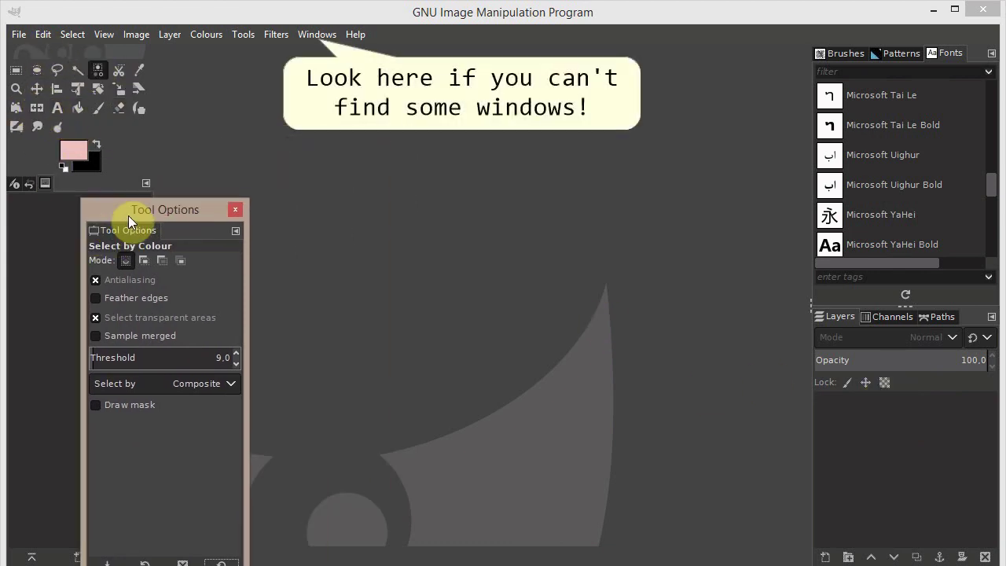
- Open the scanned drawing tile01.jpg from the Inktober-tutorial folder
left_click(19, 35)
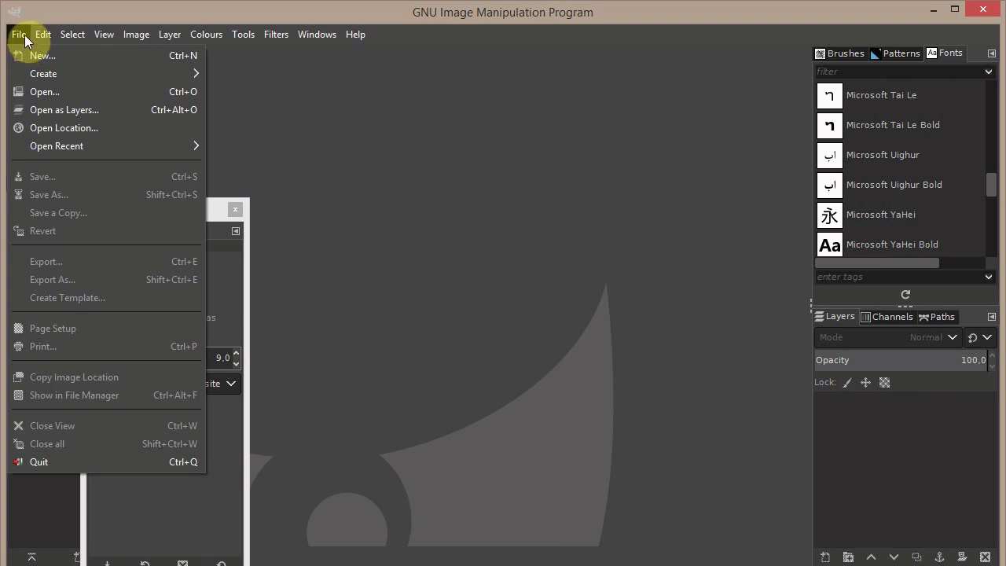
left_click(23, 92)
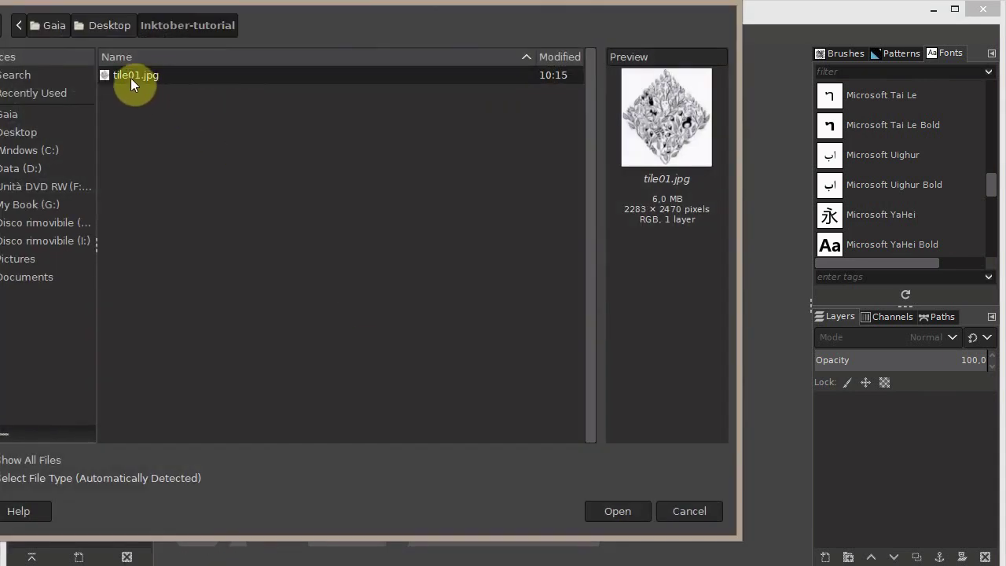
left_click(608, 513)
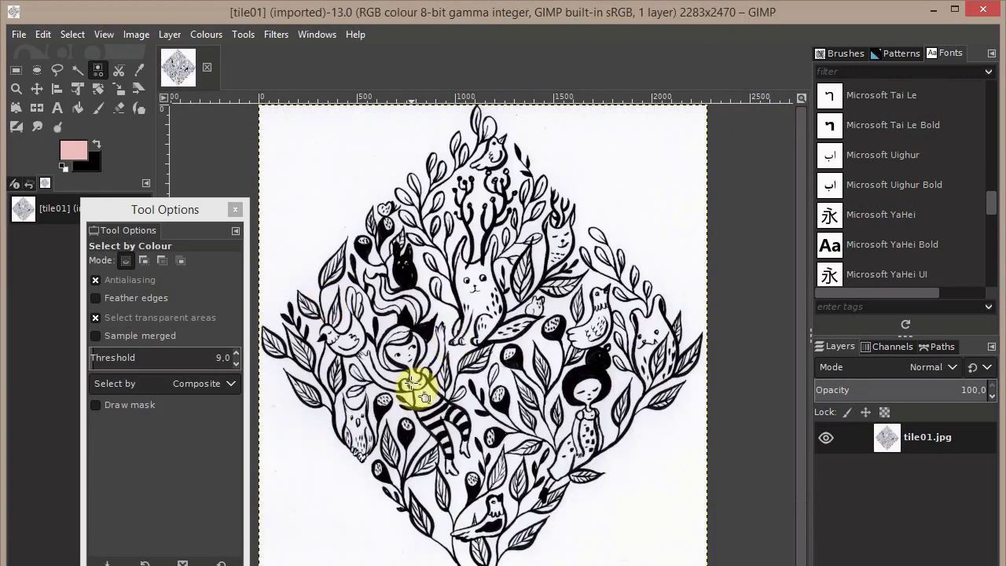
- Move the Tool Options window clear of the canvas so it no longer overlaps the drawing
left_click(416, 386)
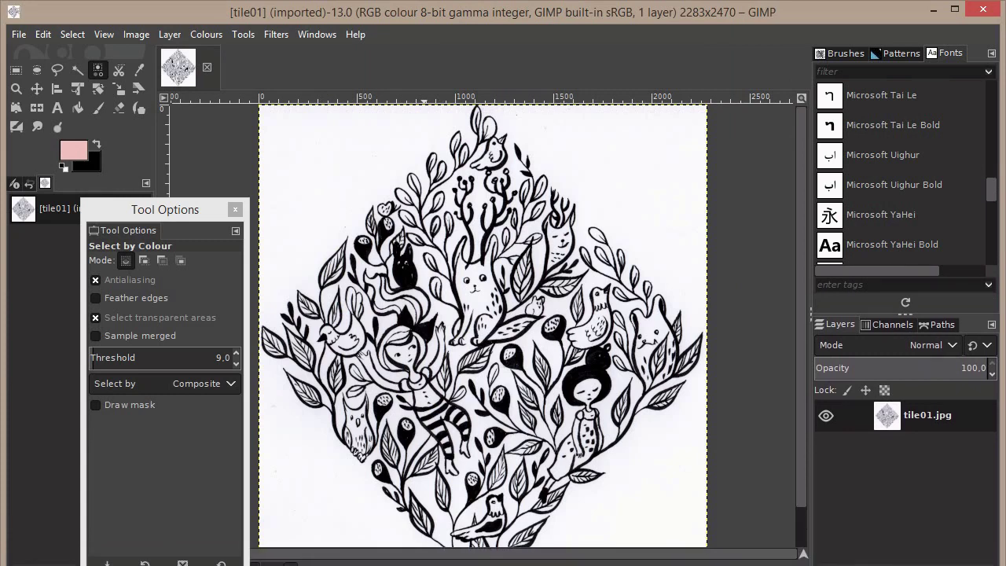
left_click(666, 478)
left_click(896, 437)
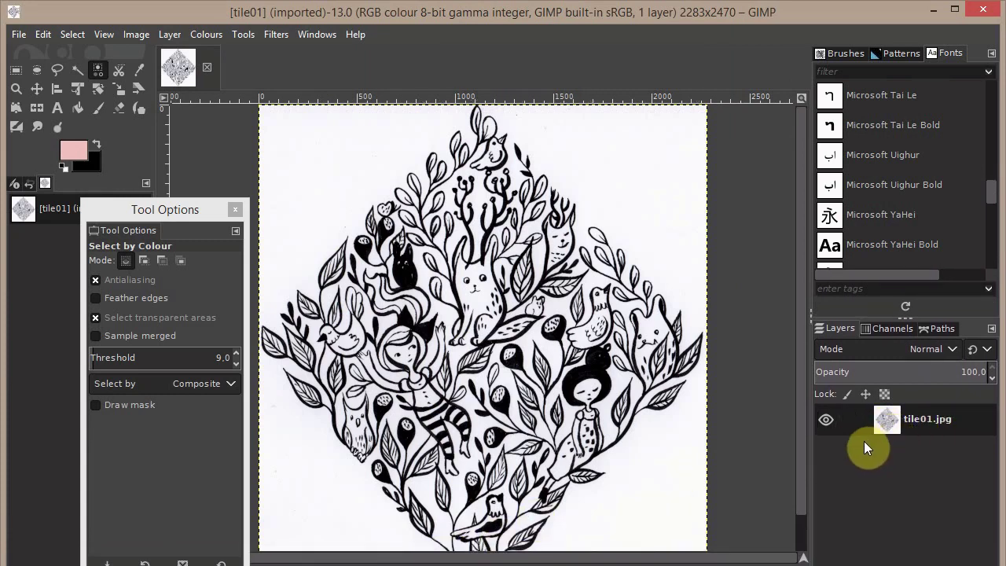
left_click_drag(211, 214, 147, 272)
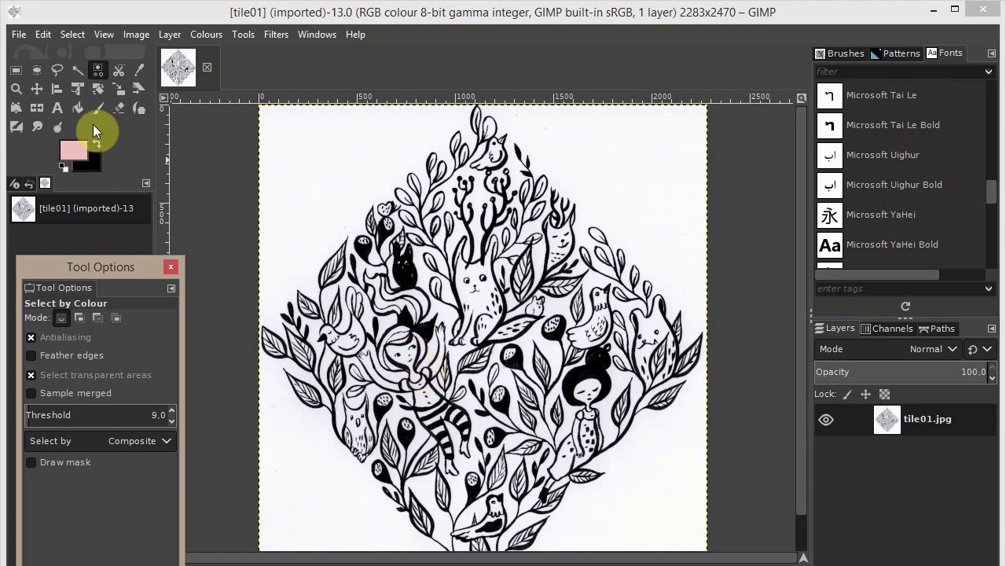
- Strongly increase the drawing's contrast with Brightness-Contrast to make the ink solid black and the paper clean white
left_click(16, 91)
left_click(367, 206)
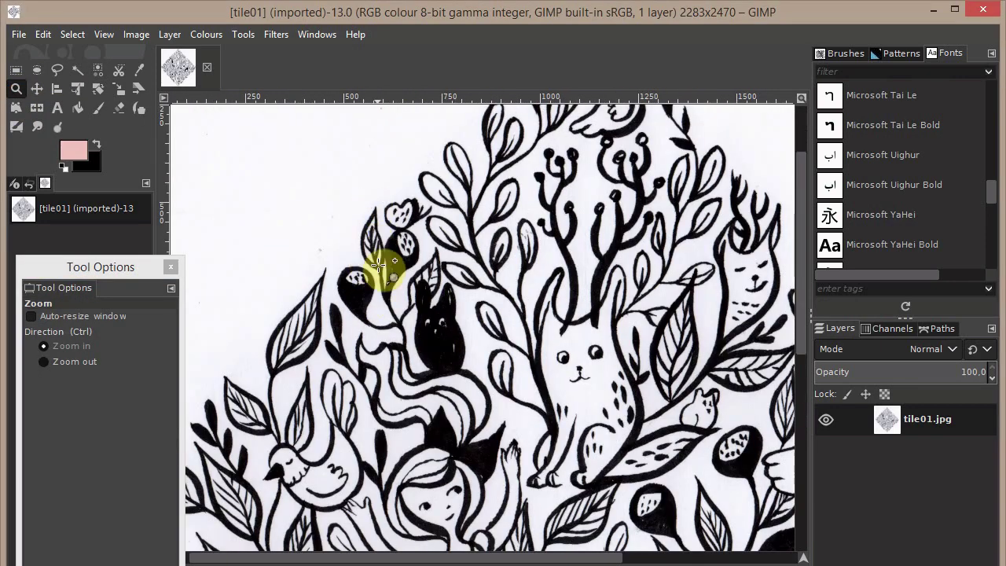
left_click(354, 264)
left_click(334, 256)
left_click(313, 250)
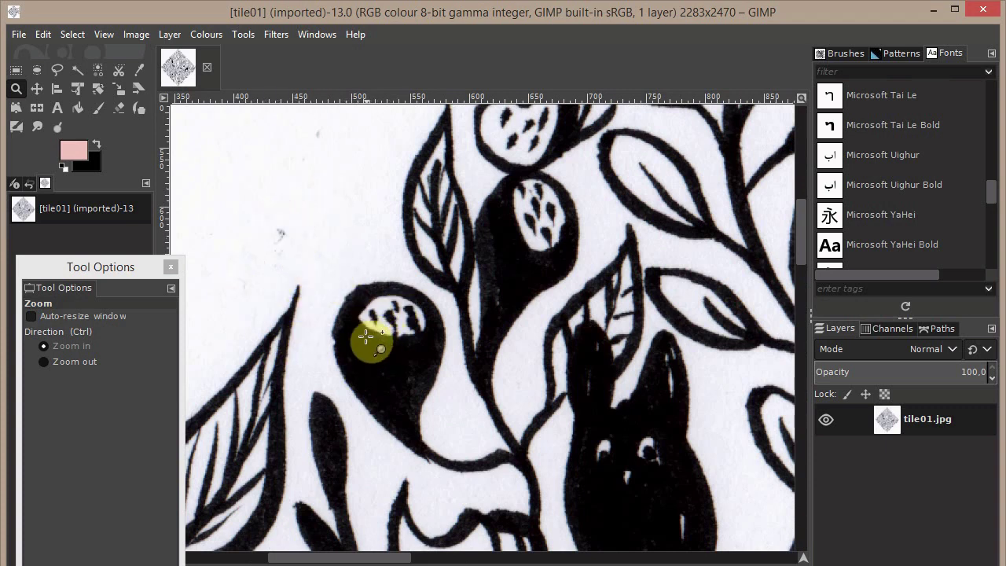
left_click(207, 38)
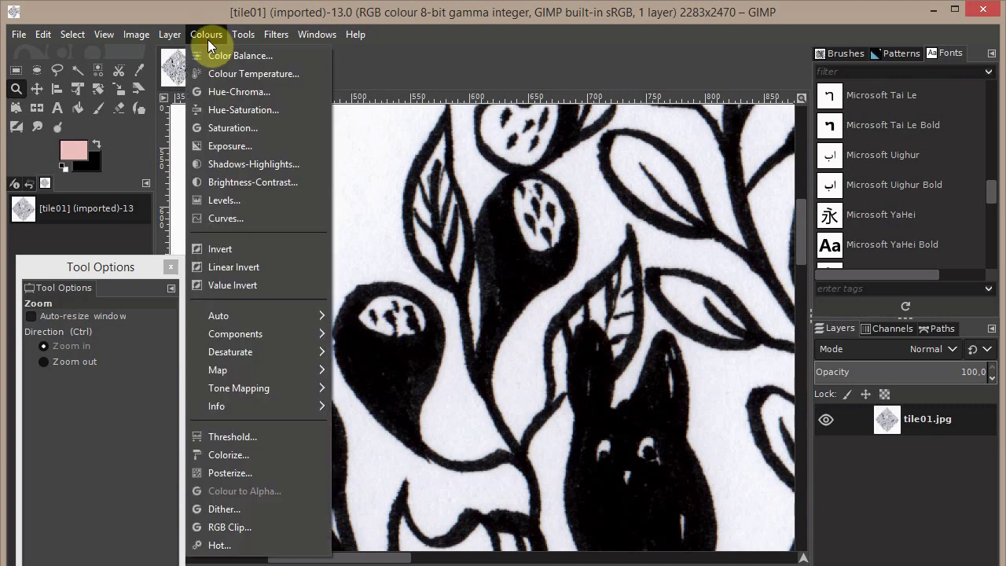
left_click(216, 182)
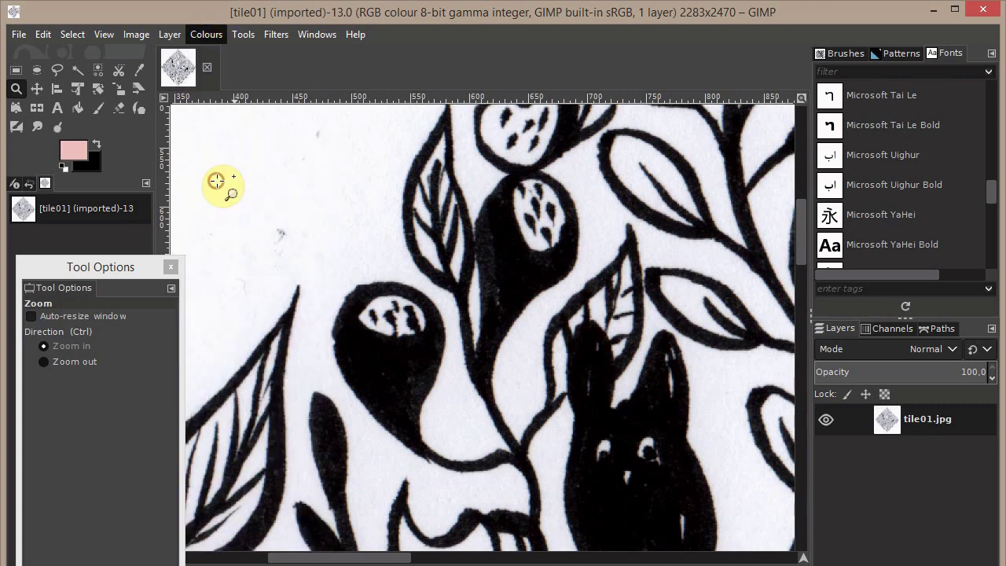
left_click_drag(202, 96, 138, 181)
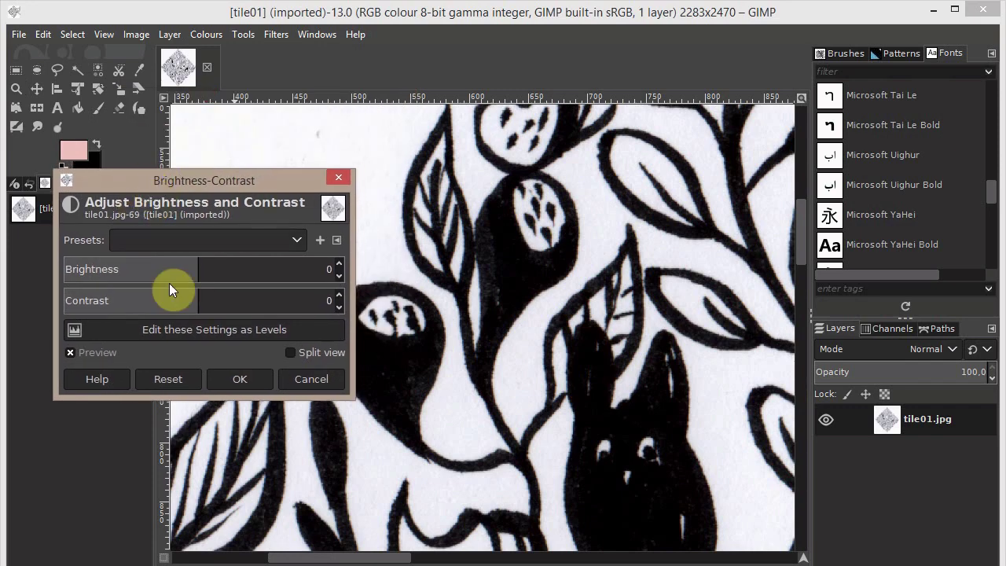
left_click(200, 302)
left_click_drag(200, 302, 268, 302)
left_click(240, 379)
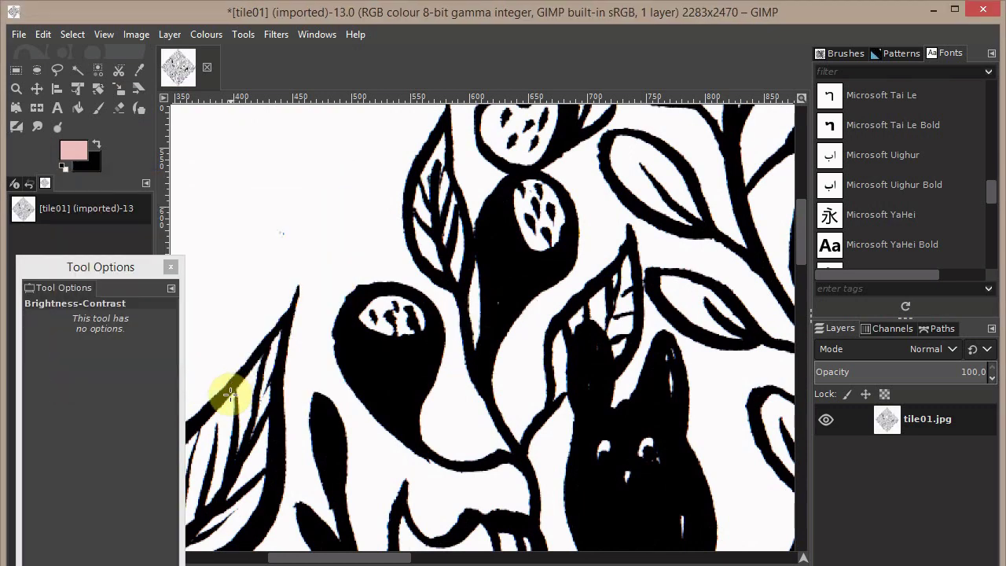
- Select all white areas of the drawing with Select by Colour at a threshold of 9.0
left_click(105, 34)
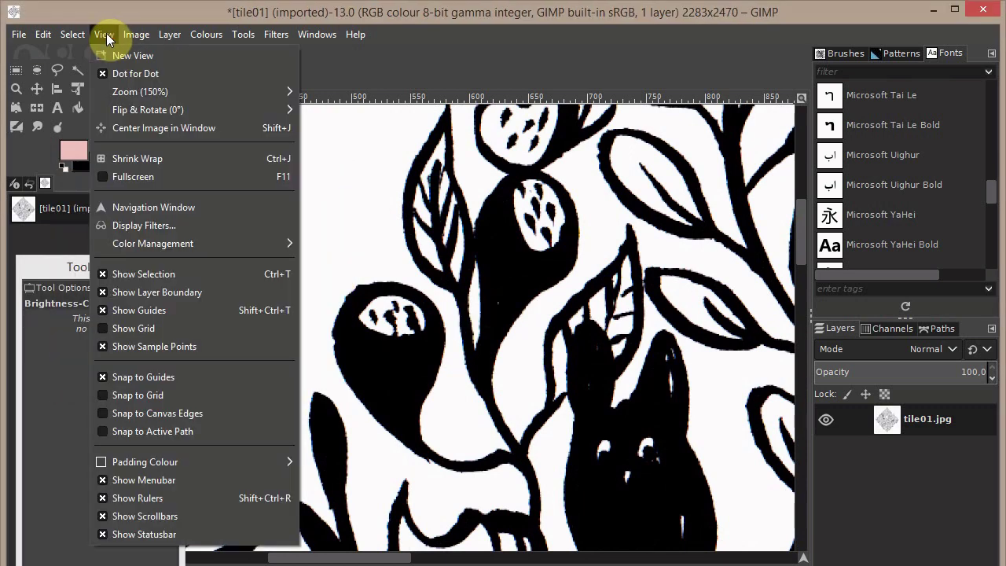
left_click(36, 79)
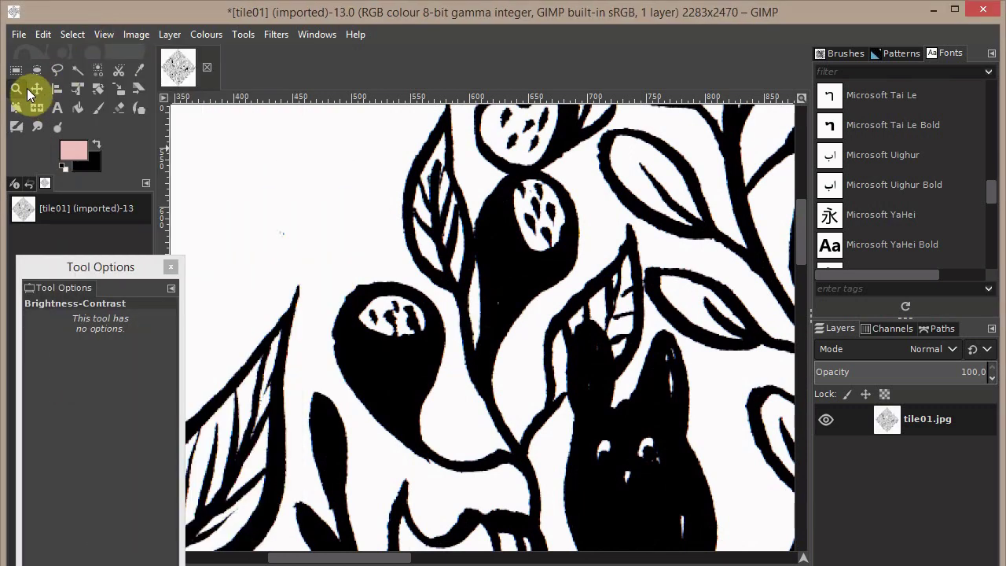
left_click(102, 33)
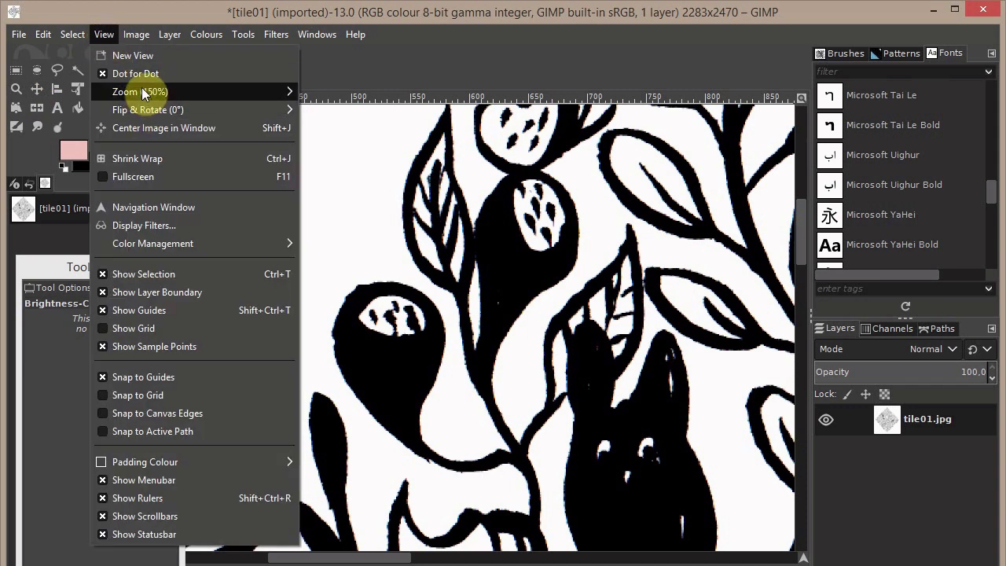
mouse_move(174, 93)
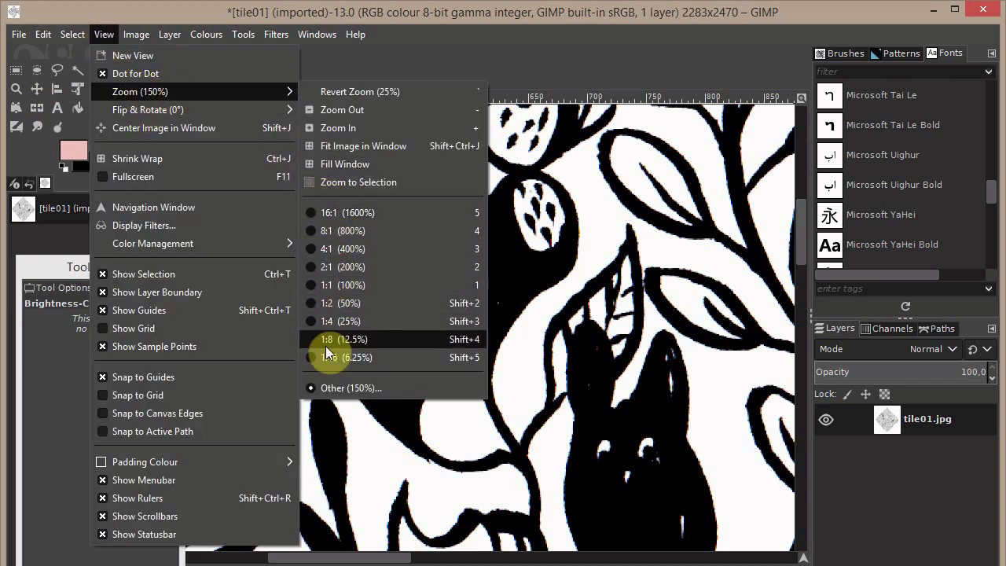
left_click(338, 324)
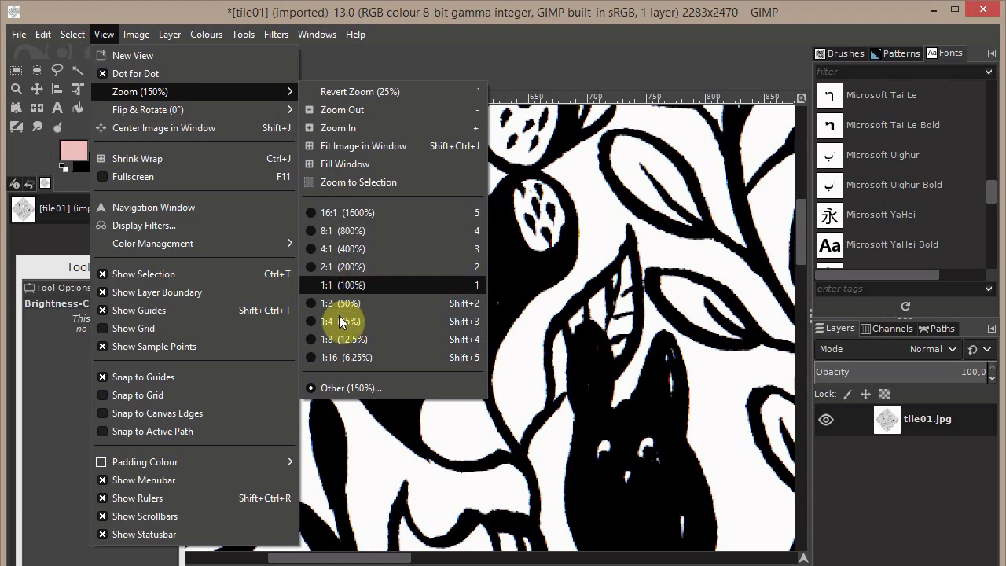
scroll(801, 250, "down", 5)
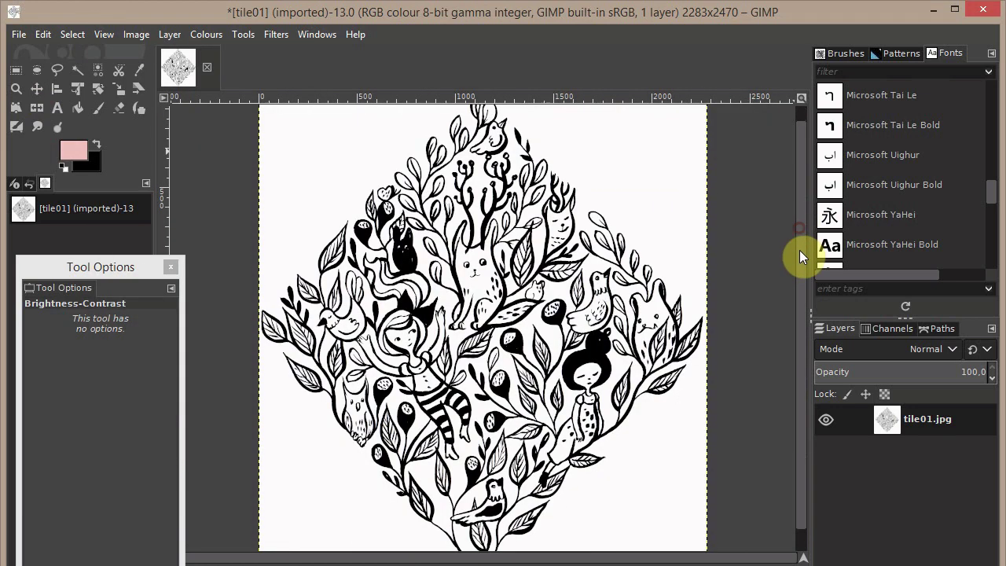
scroll(801, 245, "up", 1)
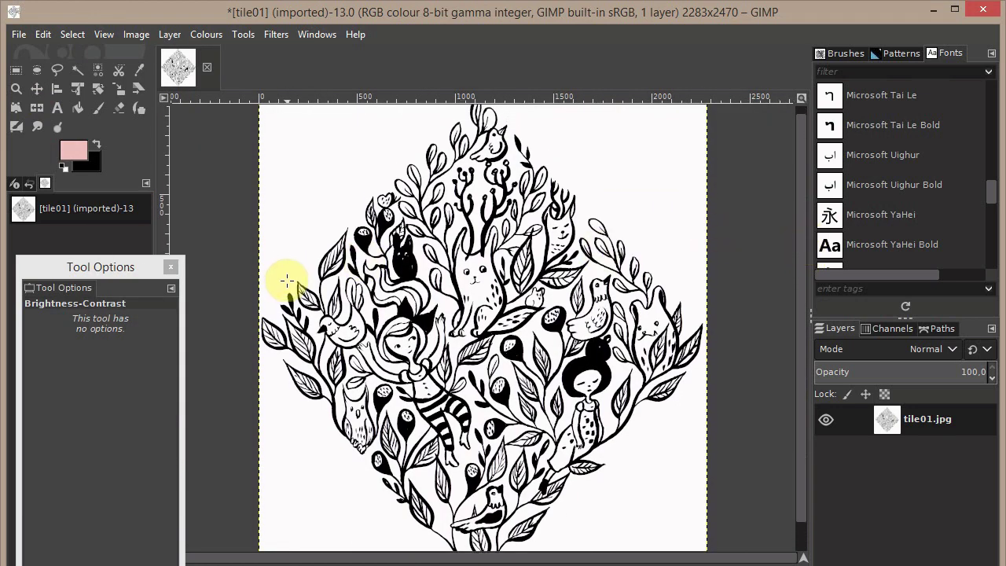
left_click(98, 74)
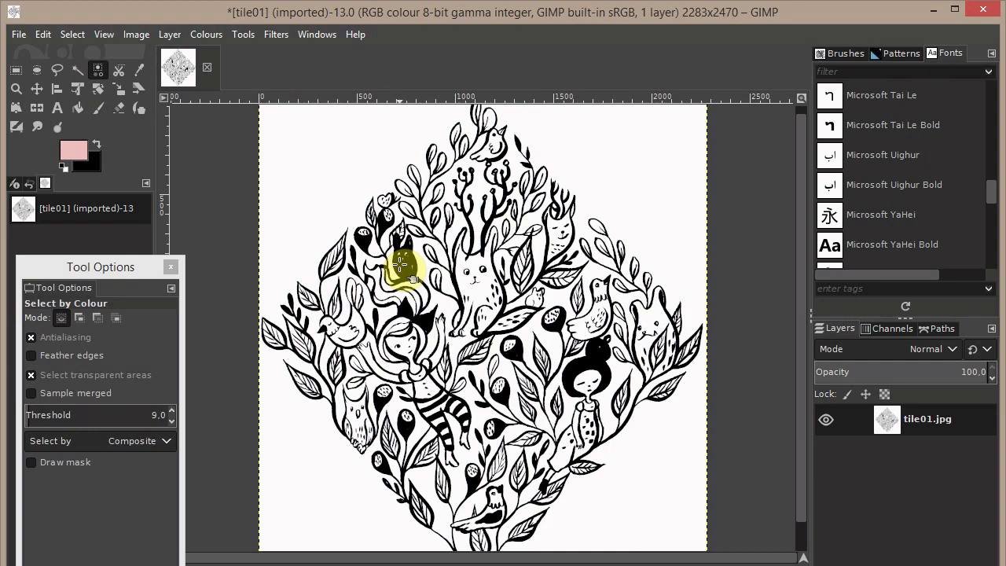
left_click(326, 206)
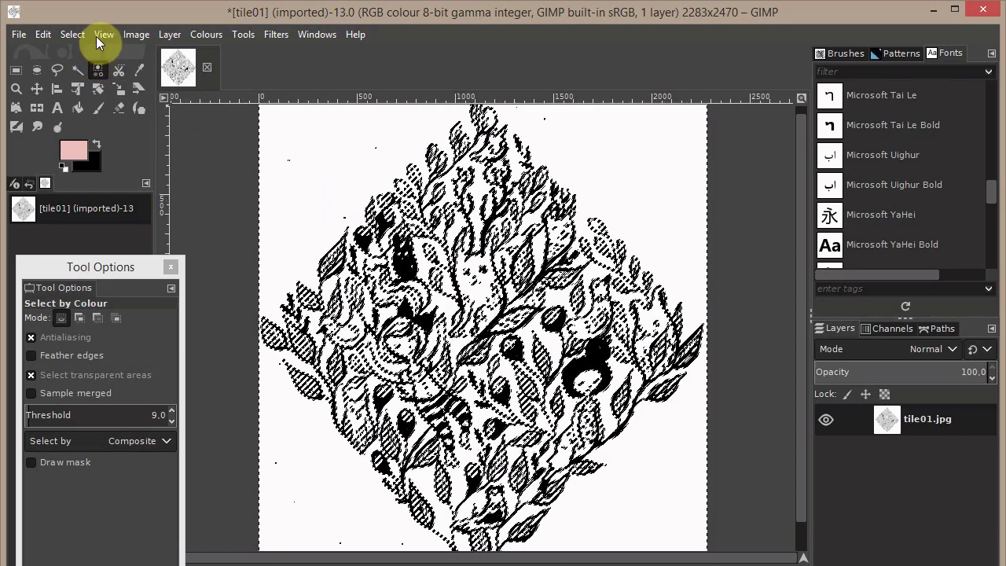
- Invert the selection so that it covers the black line art instead of the white background
left_click(72, 34)
left_click(78, 92)
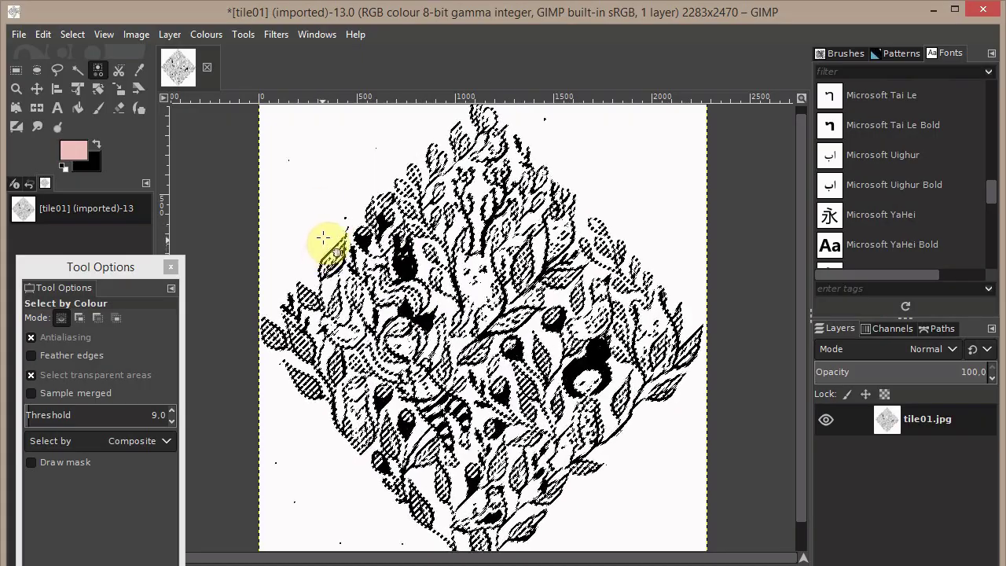
left_click(73, 35)
left_click(72, 35)
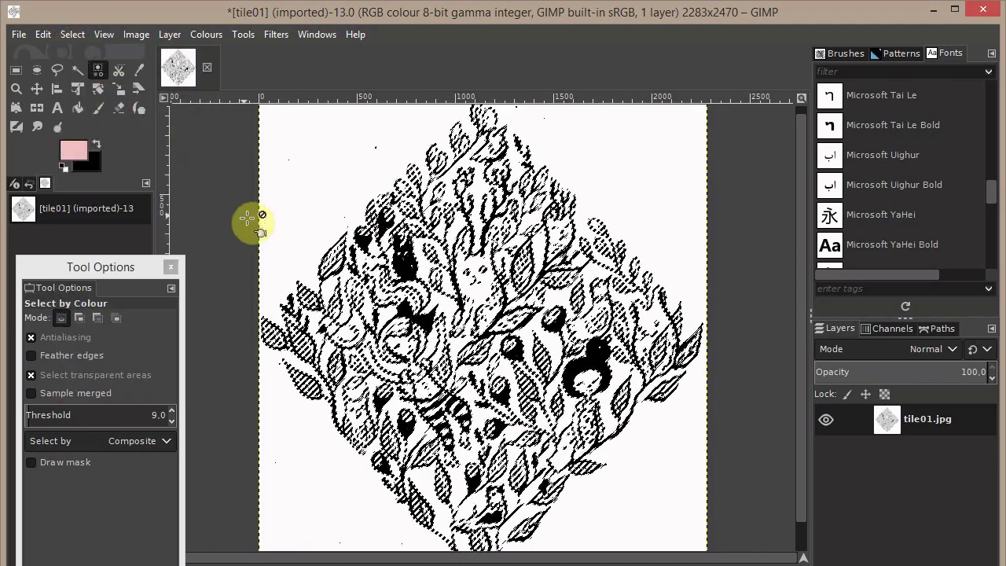
- Copy the selected line art, paste it, and turn the floating selection into a new layer
left_click(42, 34)
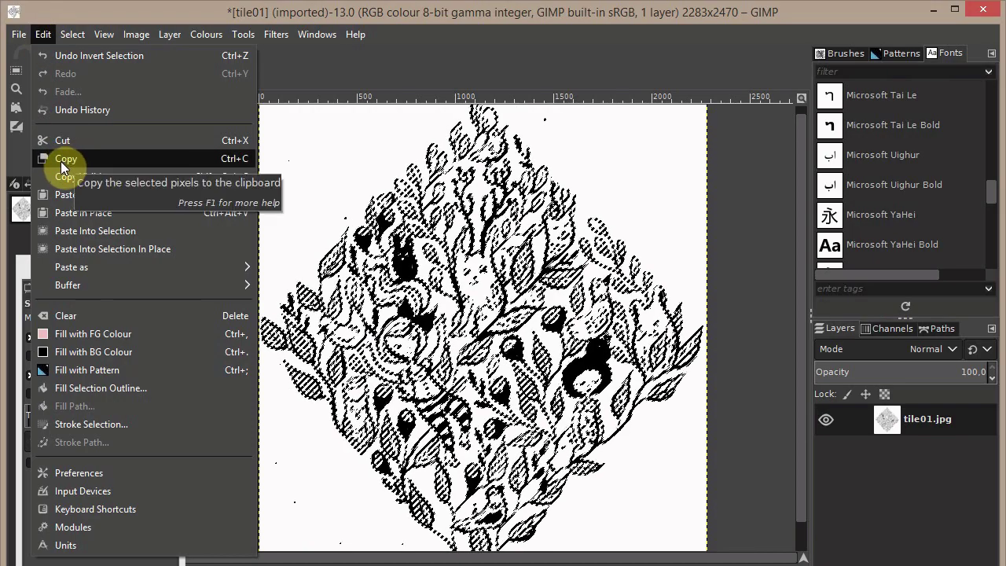
left_click(54, 160)
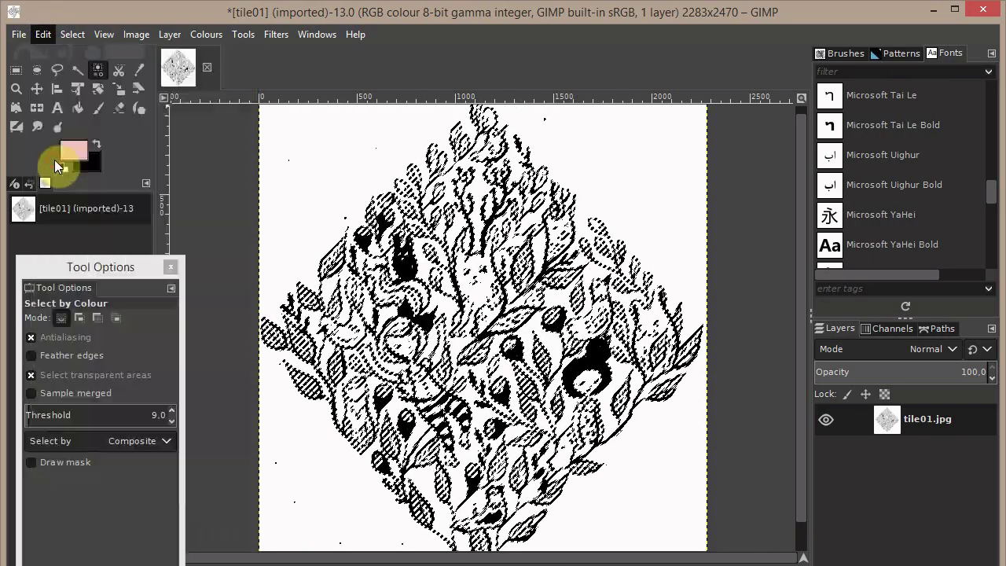
left_click(42, 34)
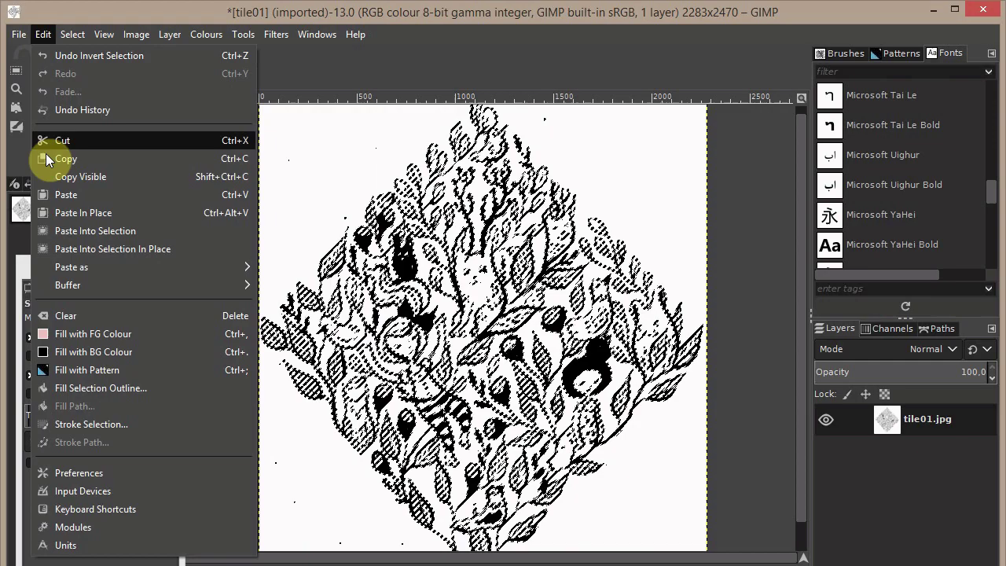
left_click(54, 196)
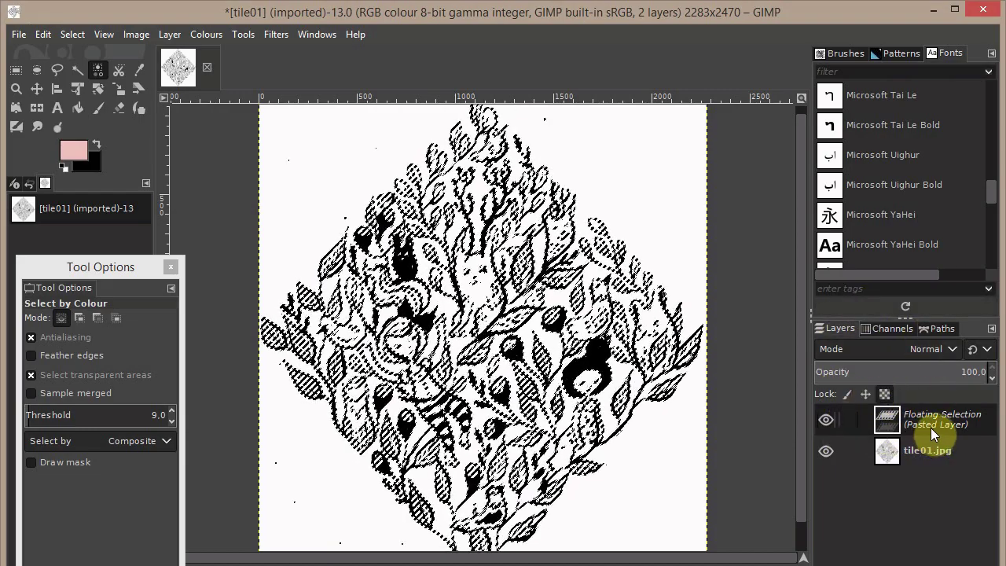
left_click(169, 35)
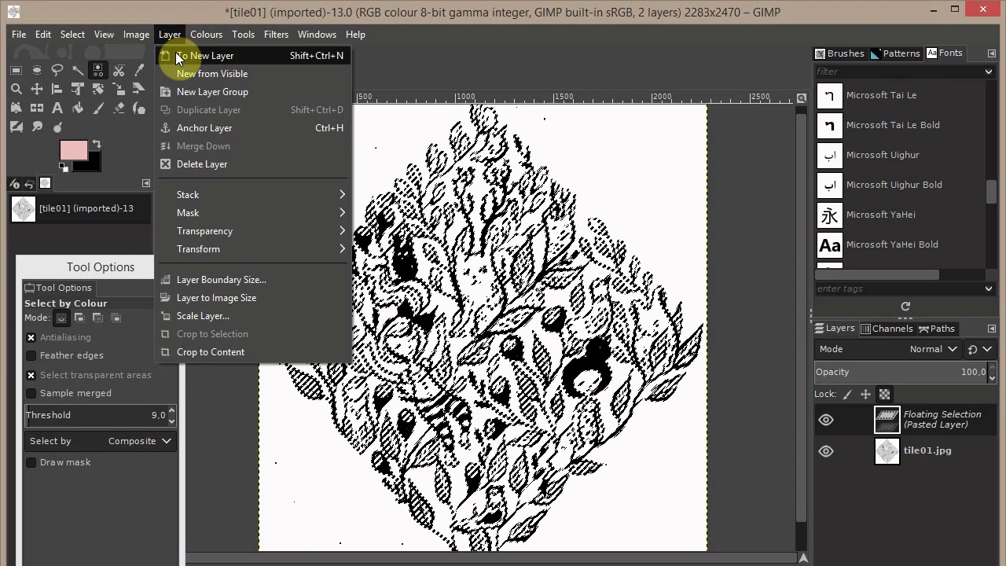
left_click(172, 56)
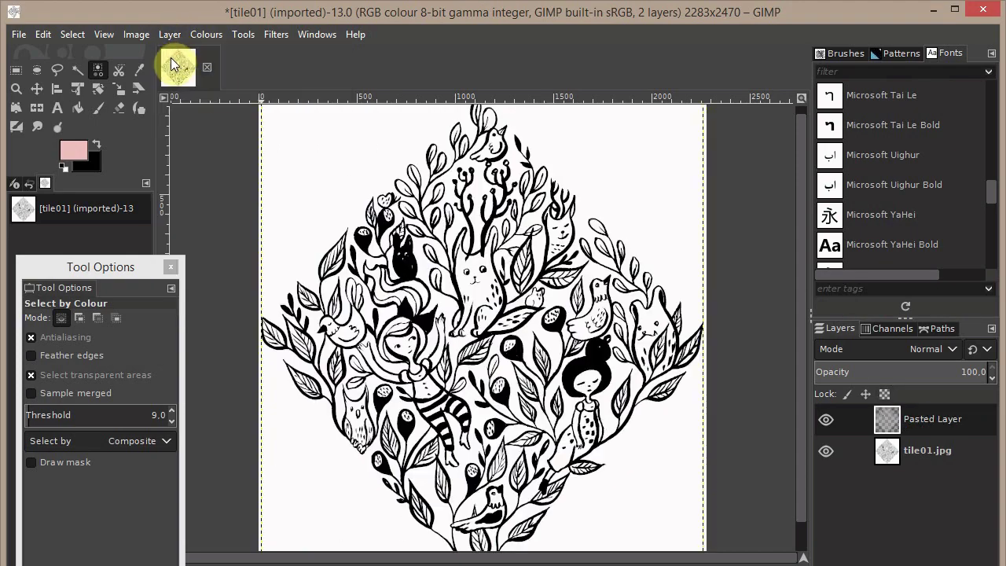
- Hide and reshow the tile01.jpg layer to check the isolated line art against transparency
left_click(929, 425)
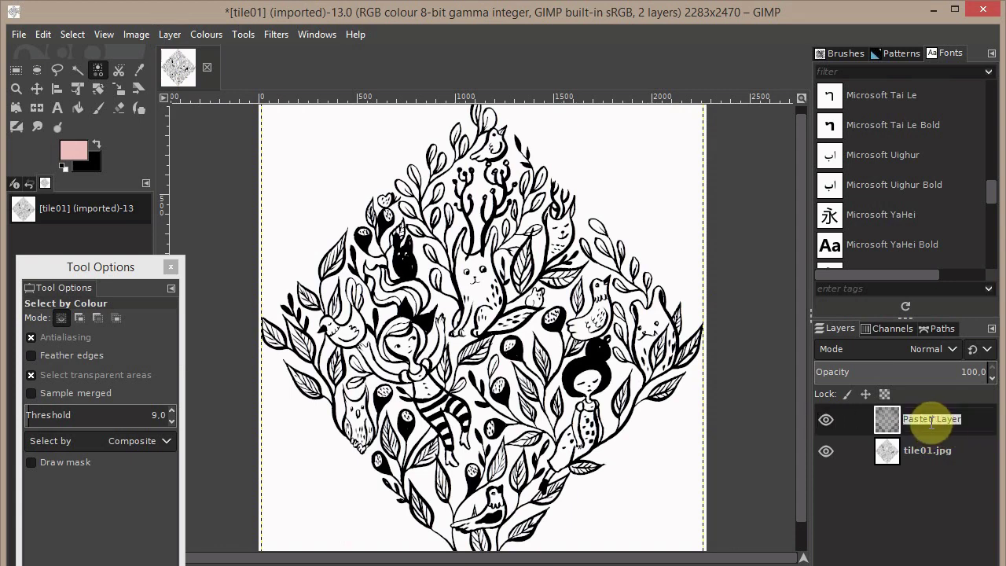
double_click(930, 422)
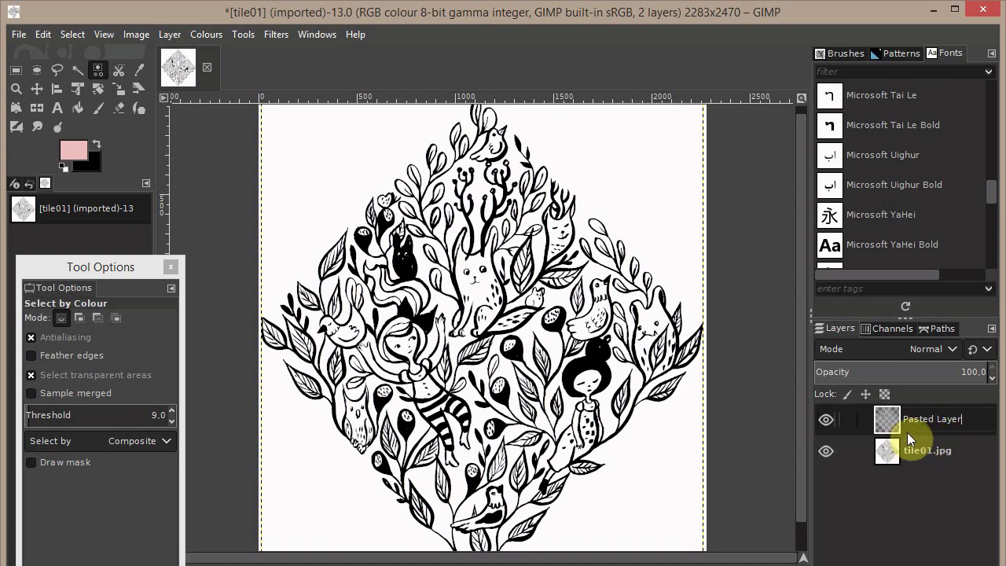
left_click(824, 450)
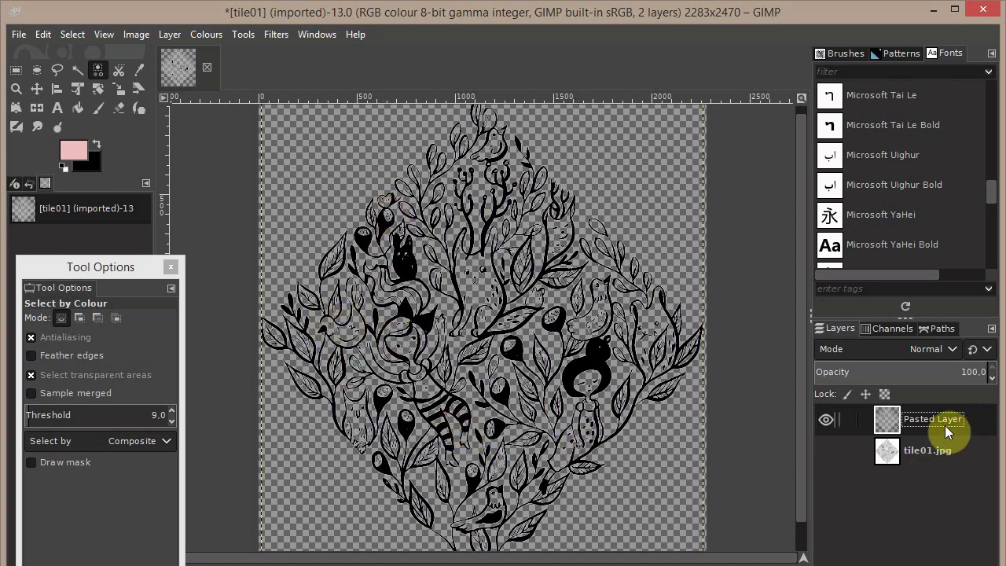
left_click(826, 452)
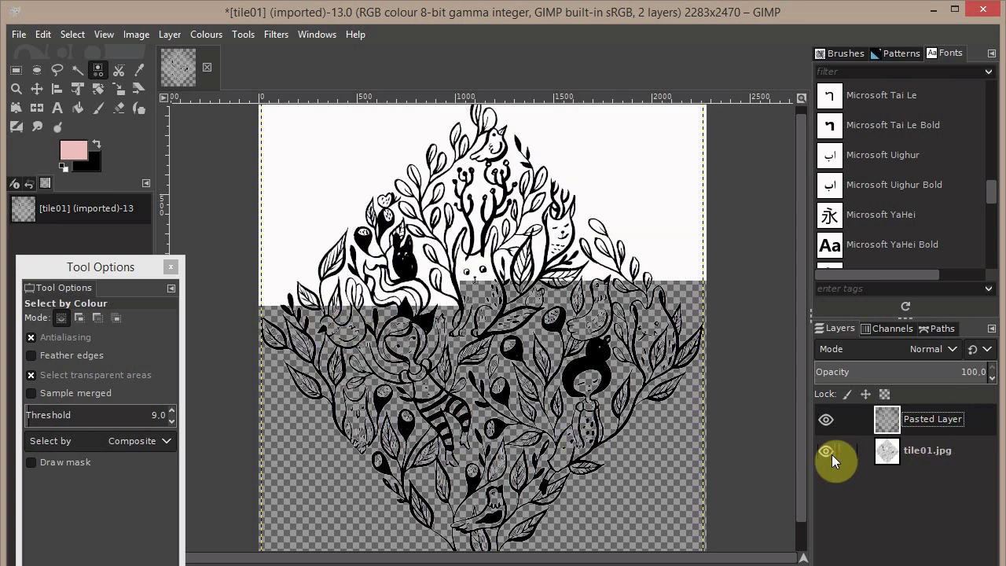
- Make the tile01.jpg layer active and select its entire area
left_click(926, 453)
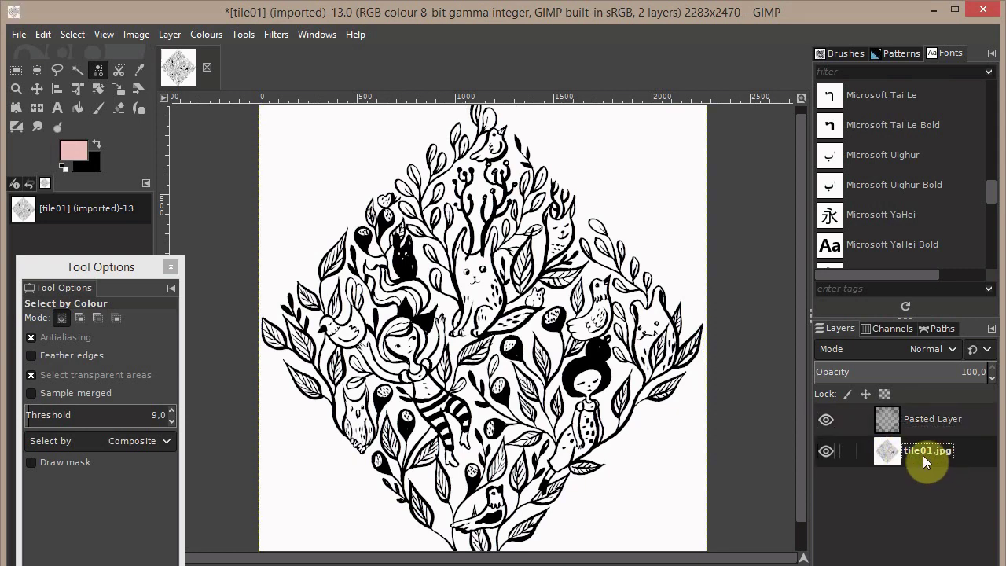
left_click(62, 34)
left_click(64, 54)
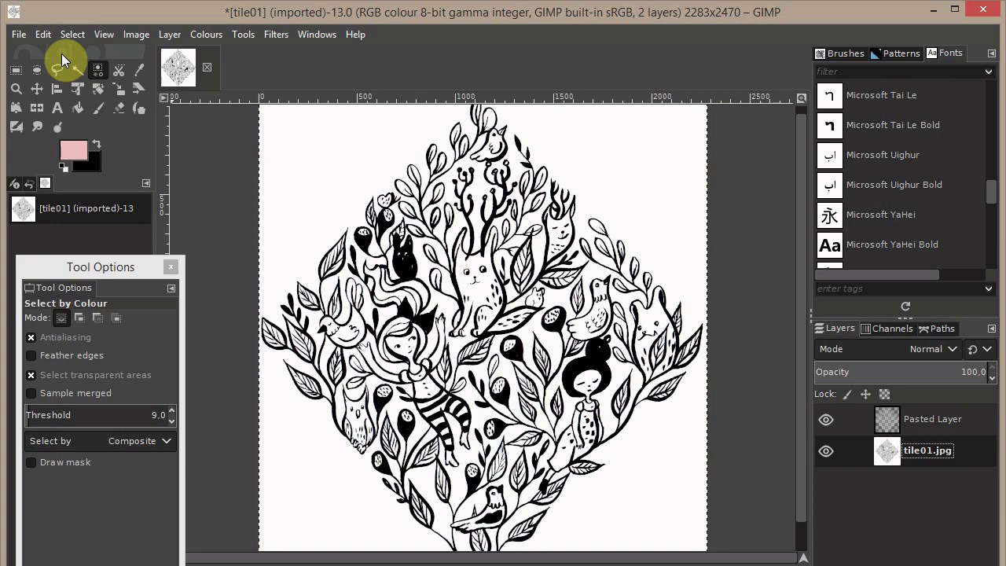
- Set the foreground colour to pure white (ffffff)
left_click(67, 148)
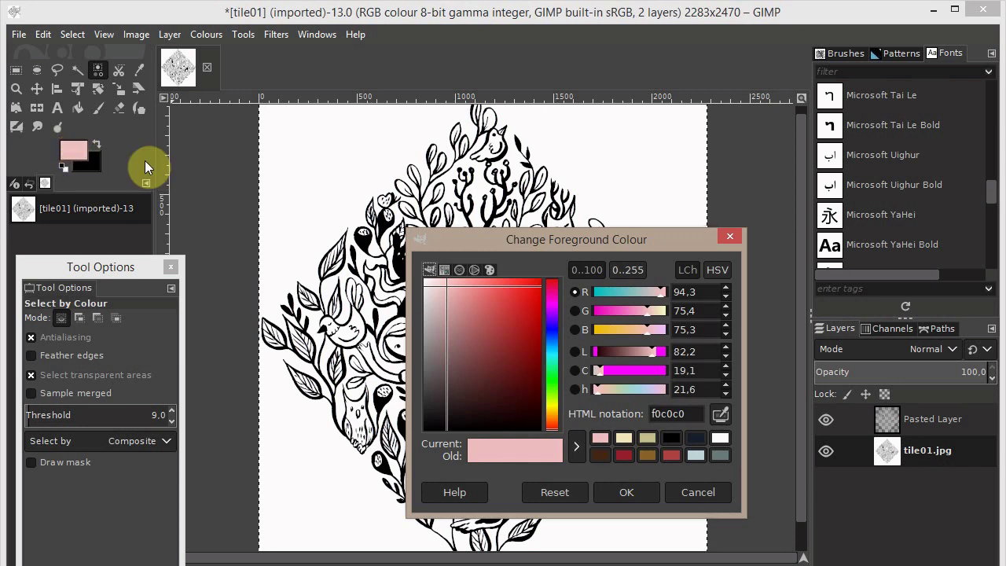
mouse_move(430, 283)
left_mouse_down()
mouse_move(418, 270)
mouse_move(424, 278)
left_mouse_up()
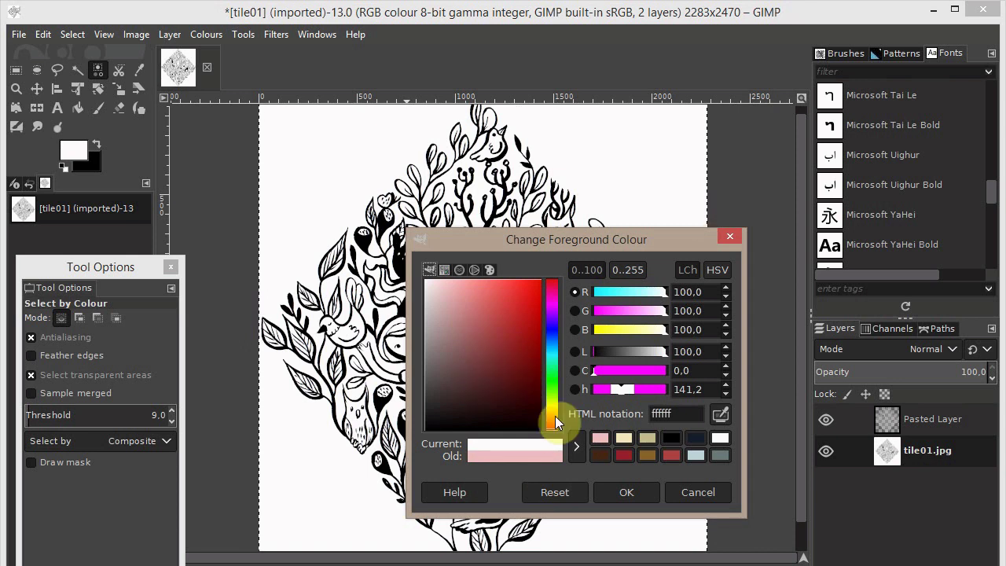
left_click(474, 269)
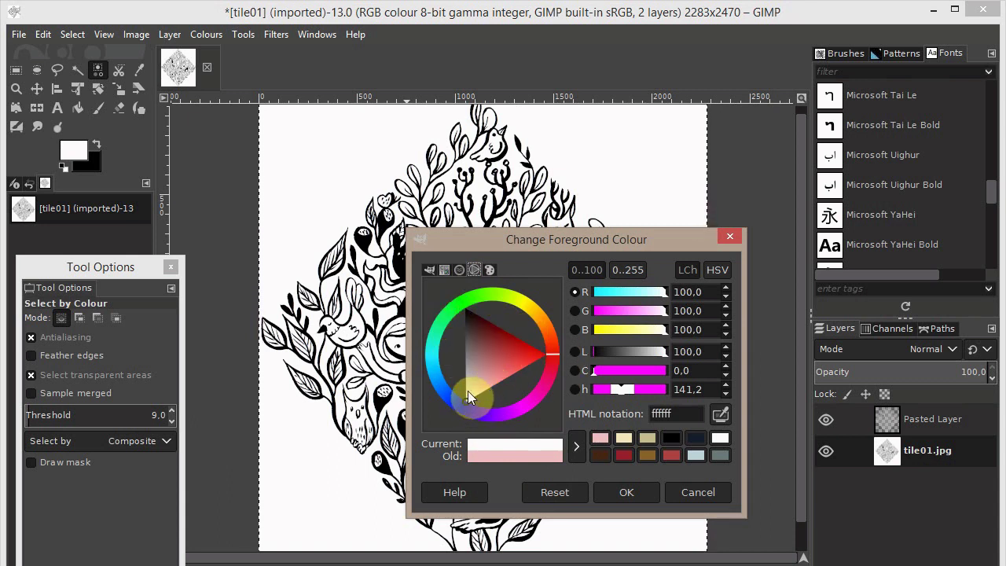
left_click(428, 268)
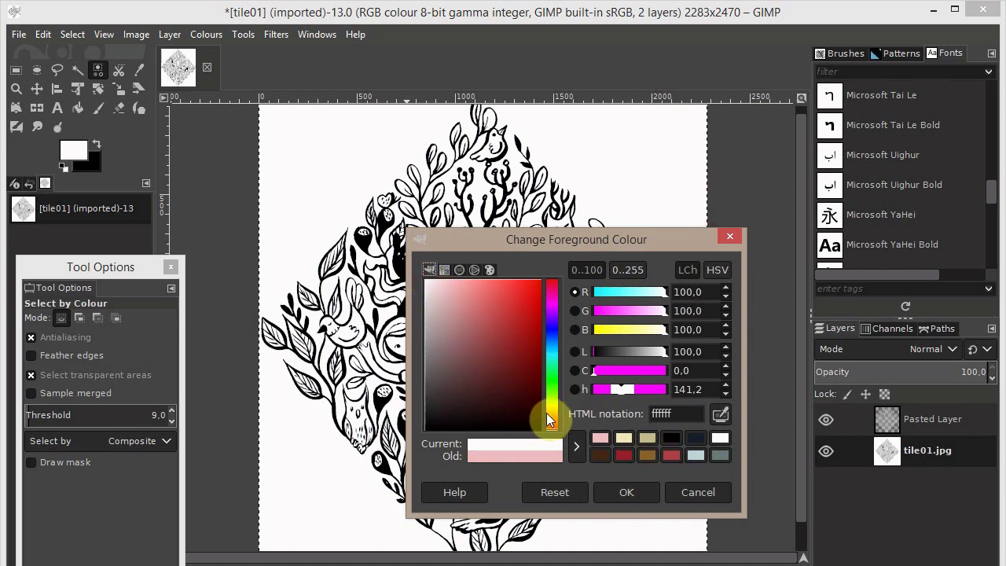
left_click(608, 493)
- Fill the tile01.jpg layer with the white foreground colour and toggle the pasted line art layer's visibility to check it
left_click(43, 35)
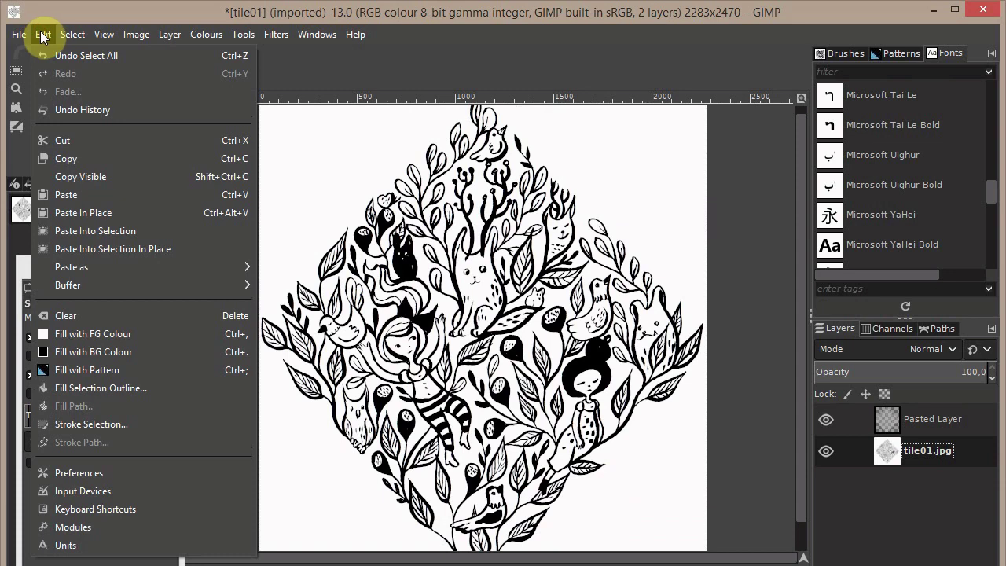
left_click(52, 337)
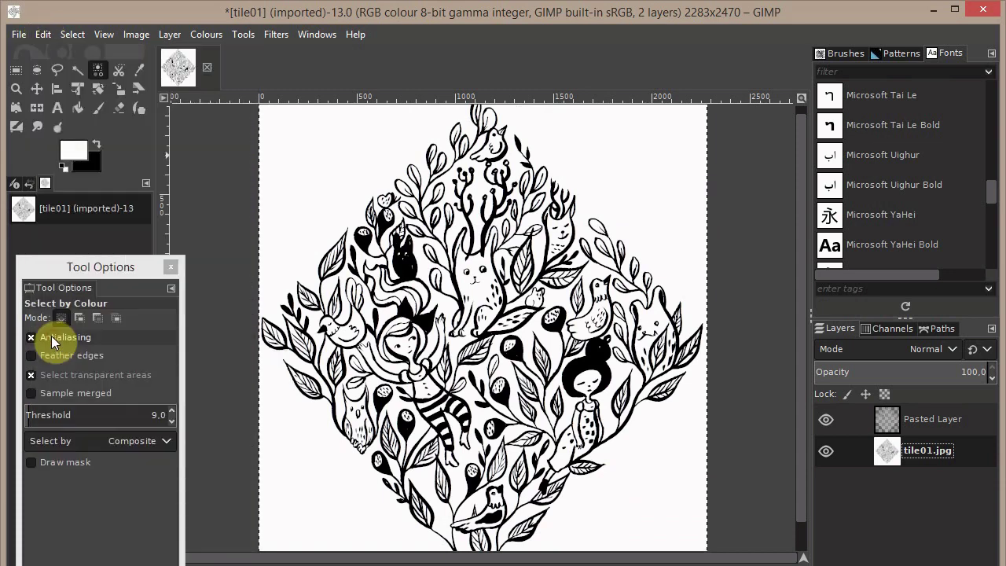
left_click(826, 420)
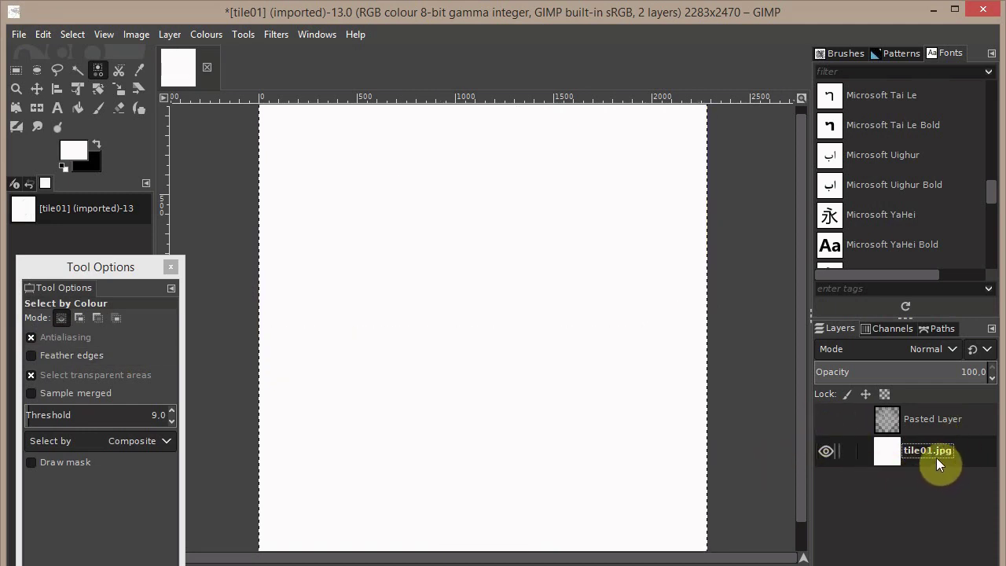
left_click(938, 419)
left_click(823, 419)
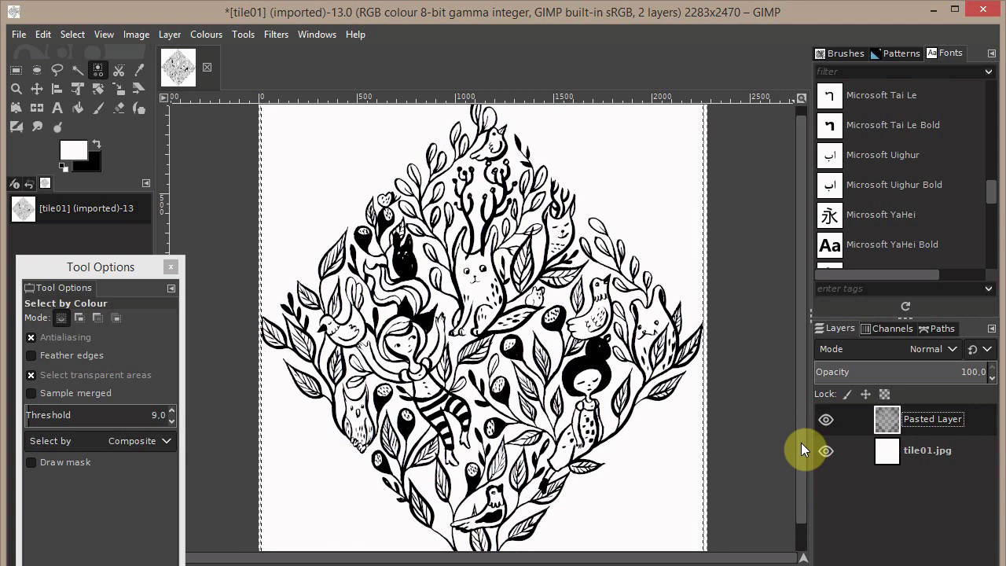
- Zoom in on the canvas edge to inspect the pasted layer's boundary and expand that layer to the full image size
left_click(16, 88)
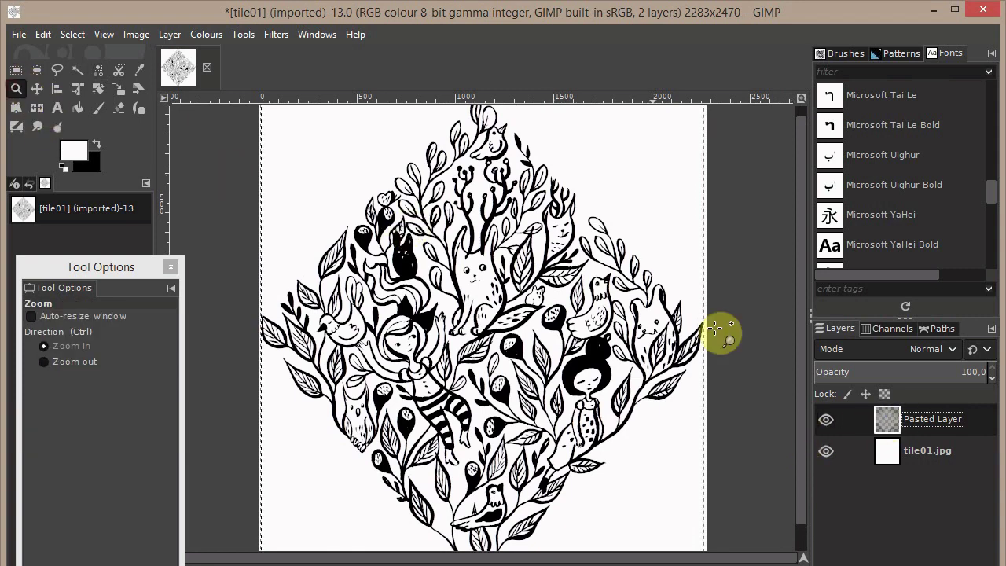
left_click(730, 338)
left_click(725, 335)
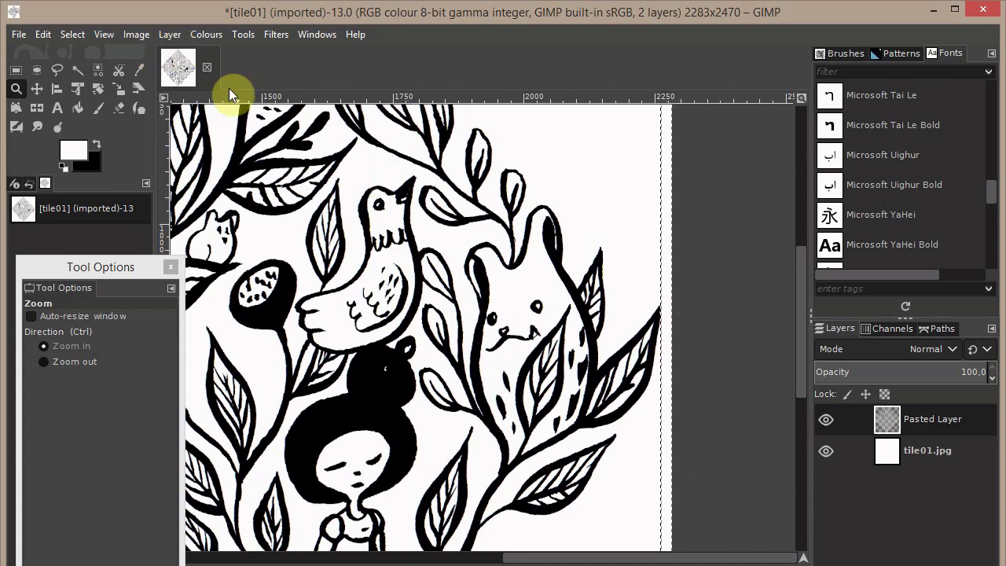
left_click(936, 421)
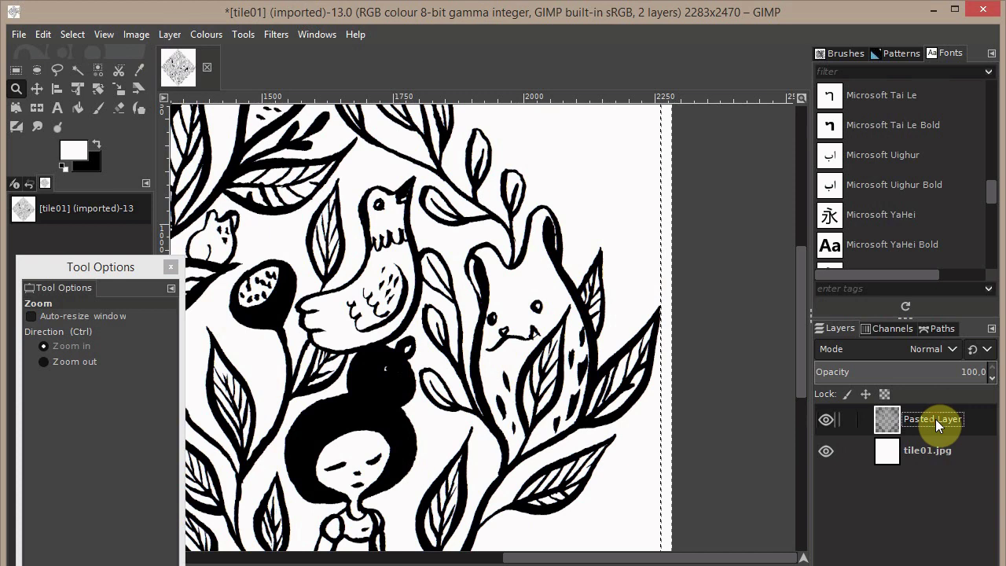
left_click(173, 37)
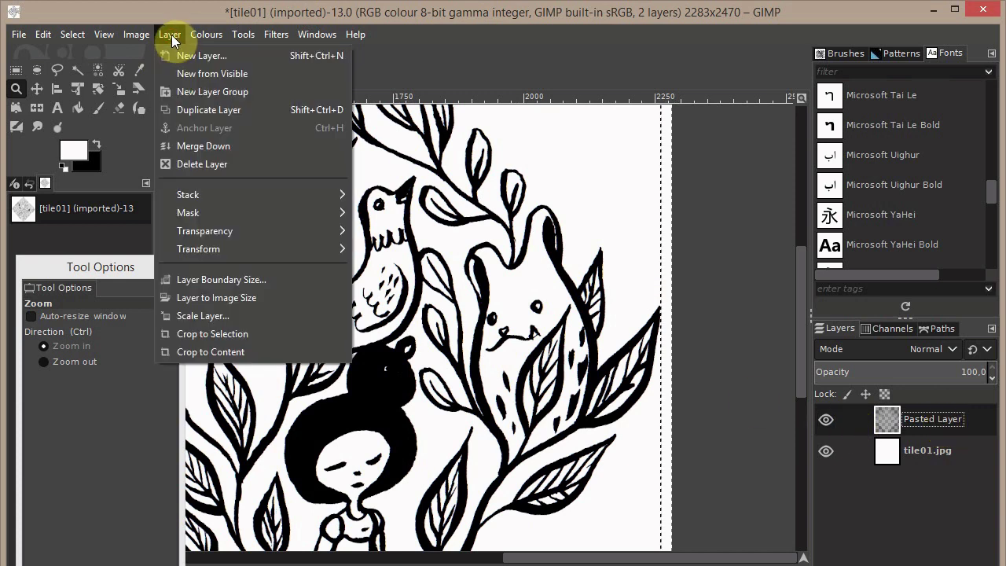
left_click(192, 299)
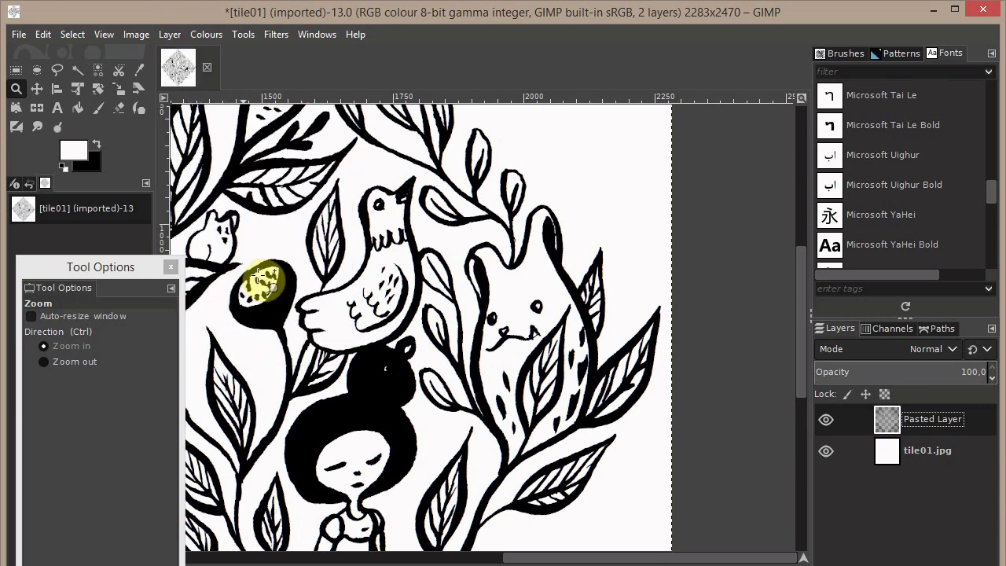
- Draw a rectangle selection of about 2458 × 2600 px around the whole drawing, slightly beyond the canvas edges
left_click_drag(528, 559, 479, 559)
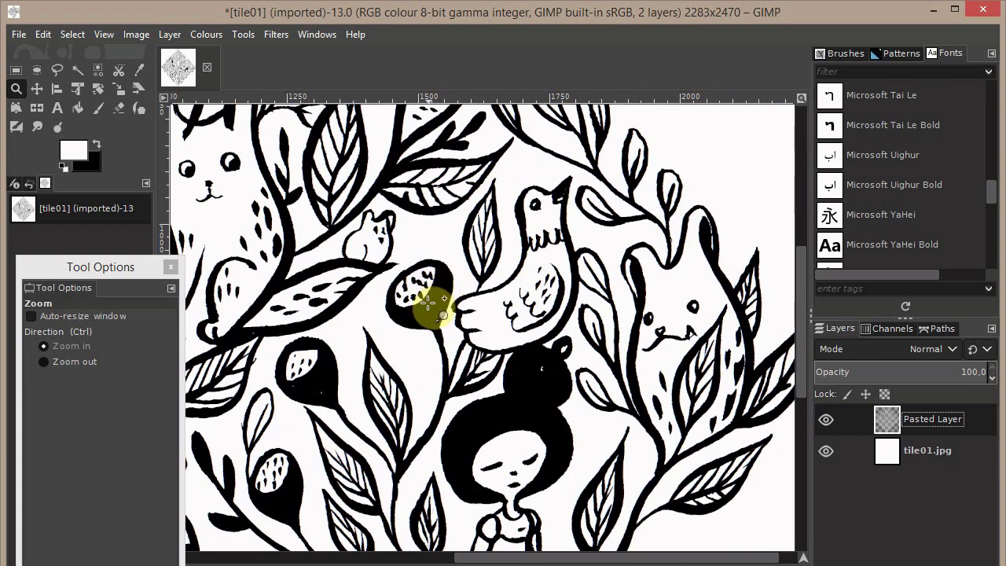
left_click(105, 36)
mouse_move(108, 91)
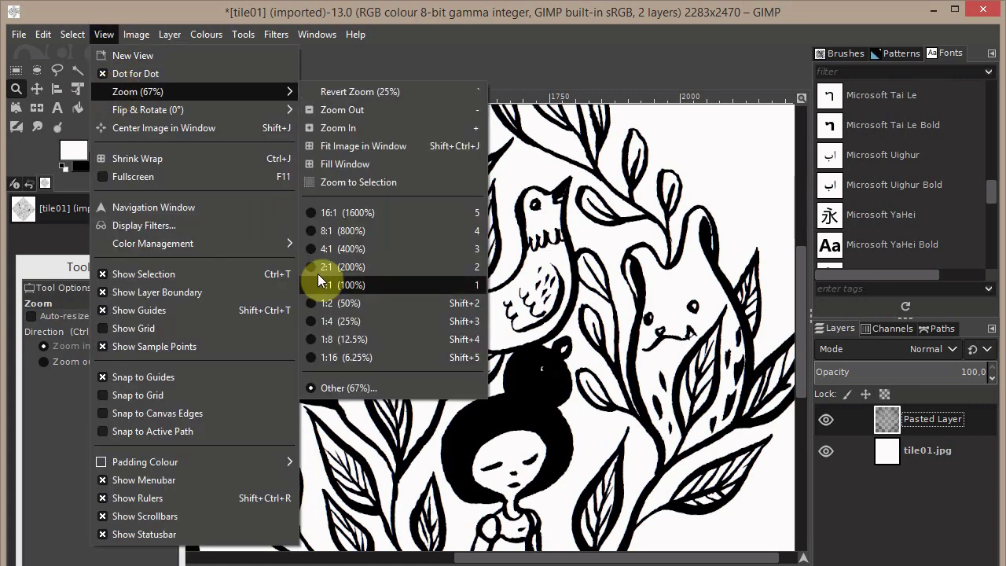
left_click(338, 321)
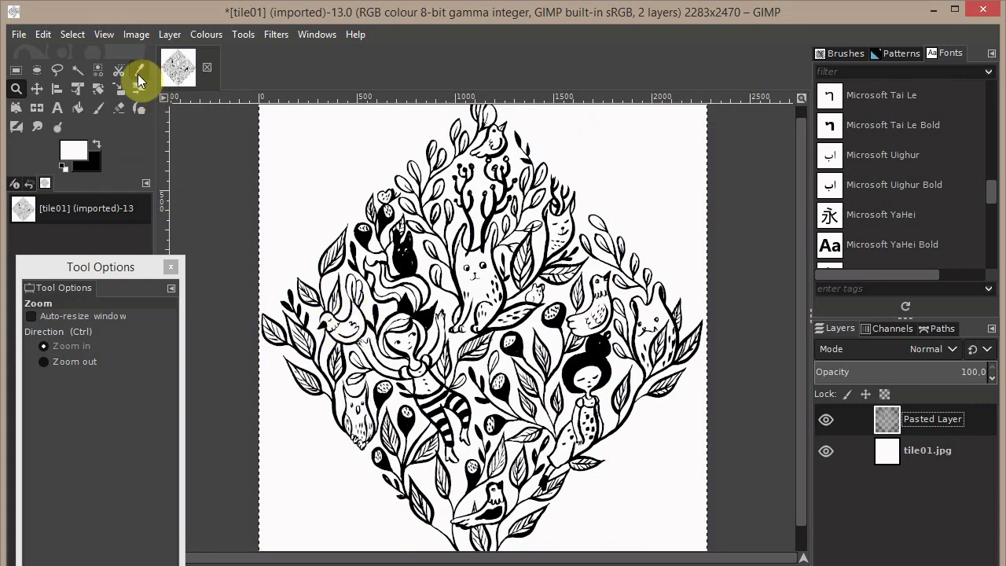
left_click(104, 35)
mouse_move(104, 85)
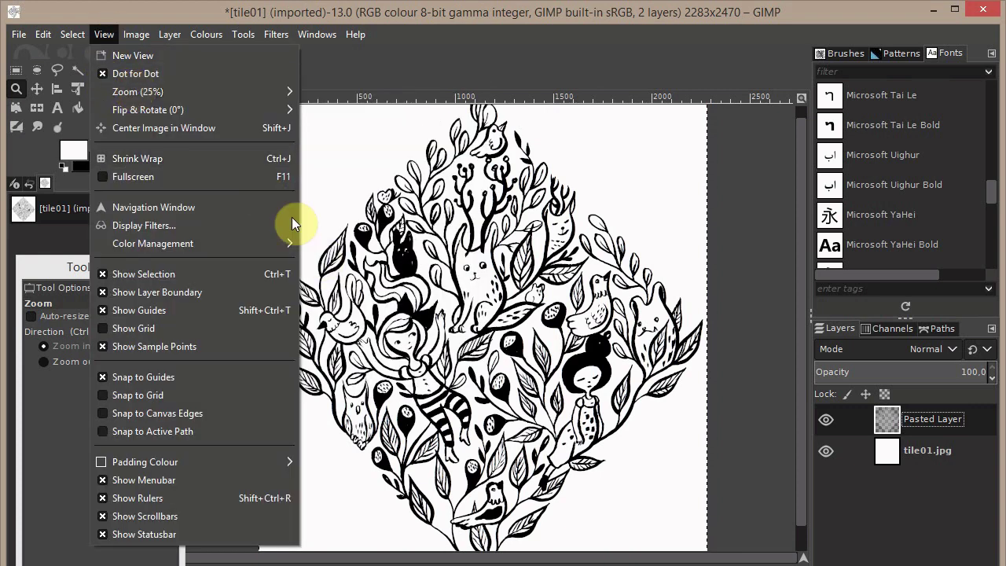
mouse_move(182, 91)
left_click(332, 343)
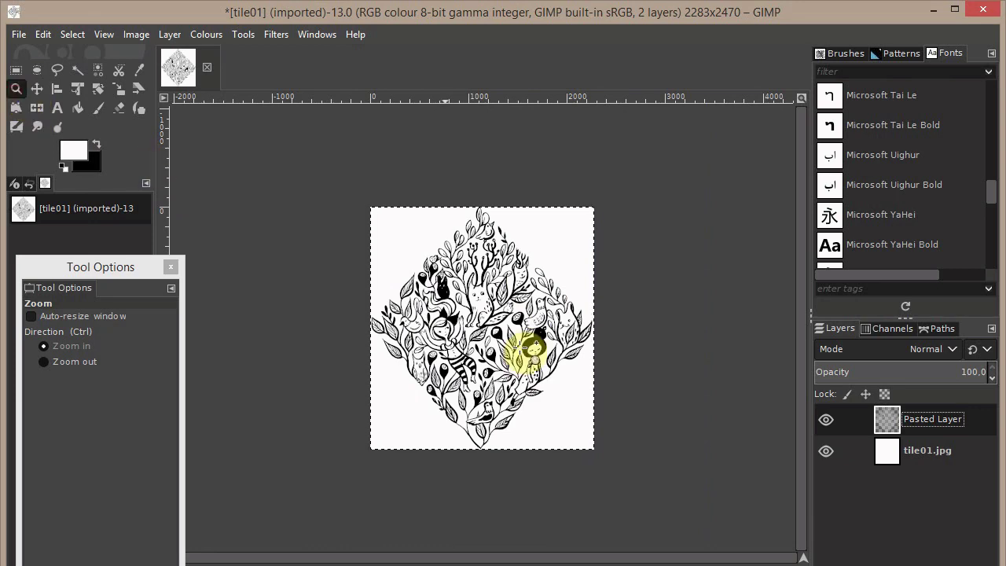
left_click(529, 346)
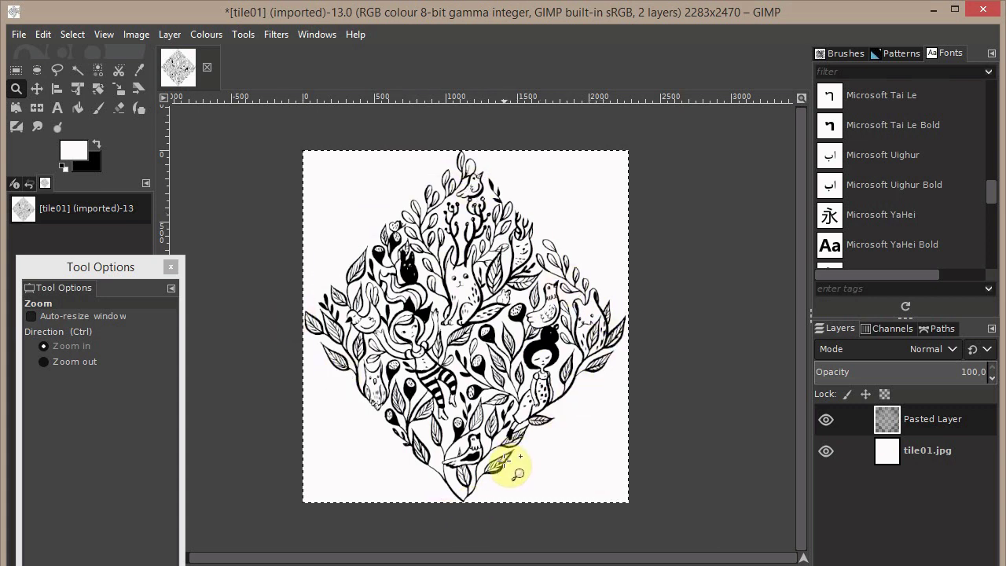
left_click(15, 71)
left_click_drag(293, 143, 643, 512)
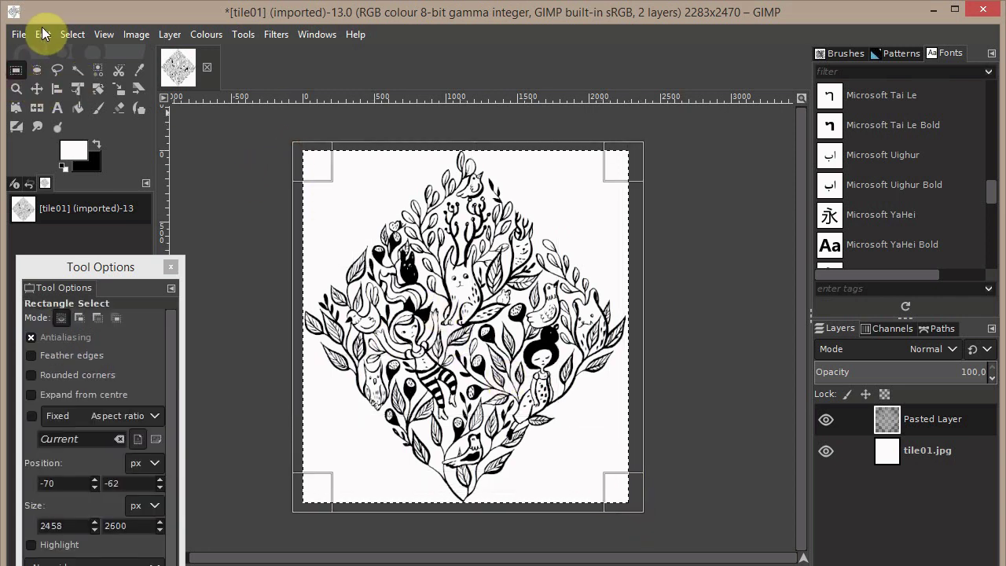
- Try to resize the selected line art on the pasted layer with the Scale tool
left_click(118, 94)
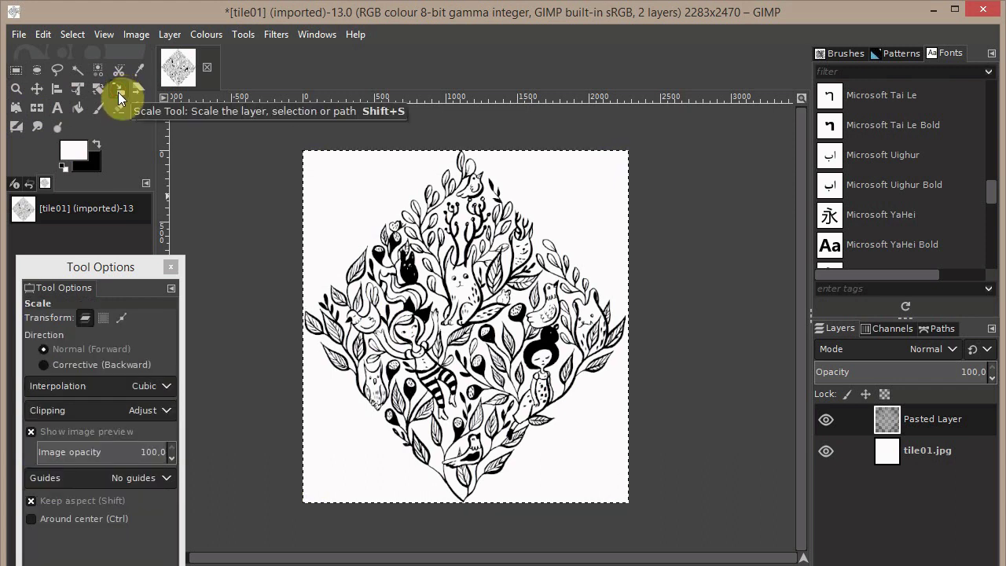
left_click(463, 321)
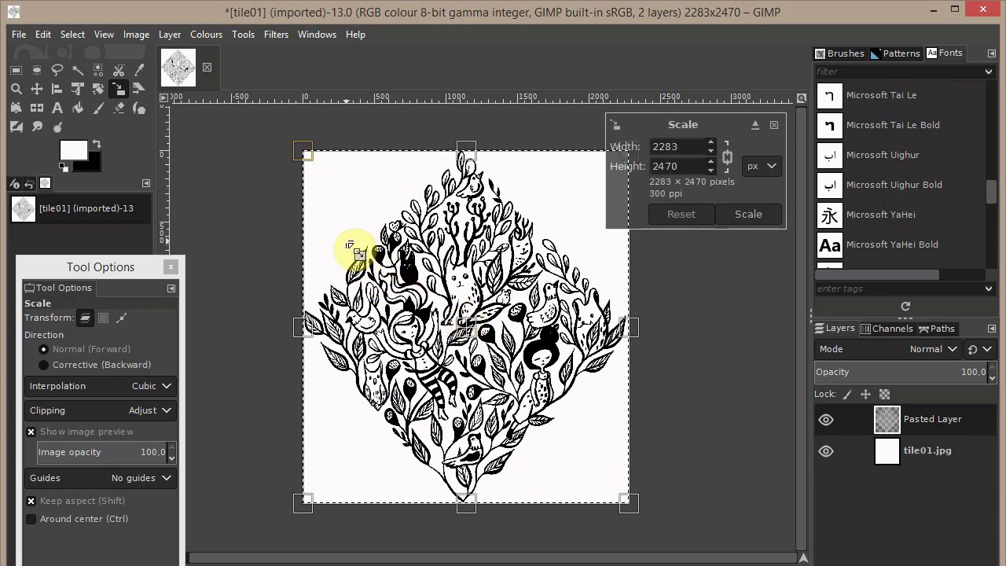
left_click(725, 162)
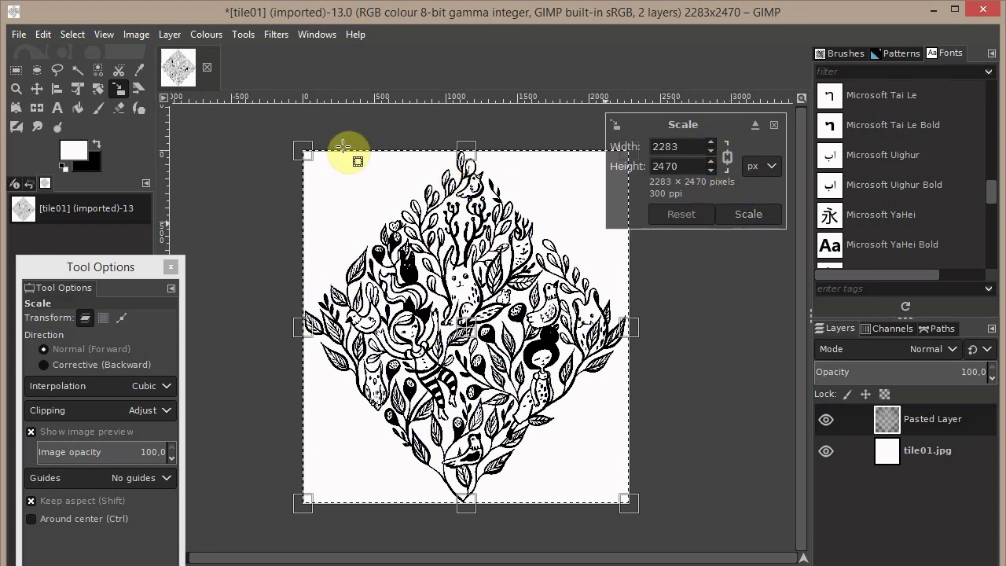
key("r")
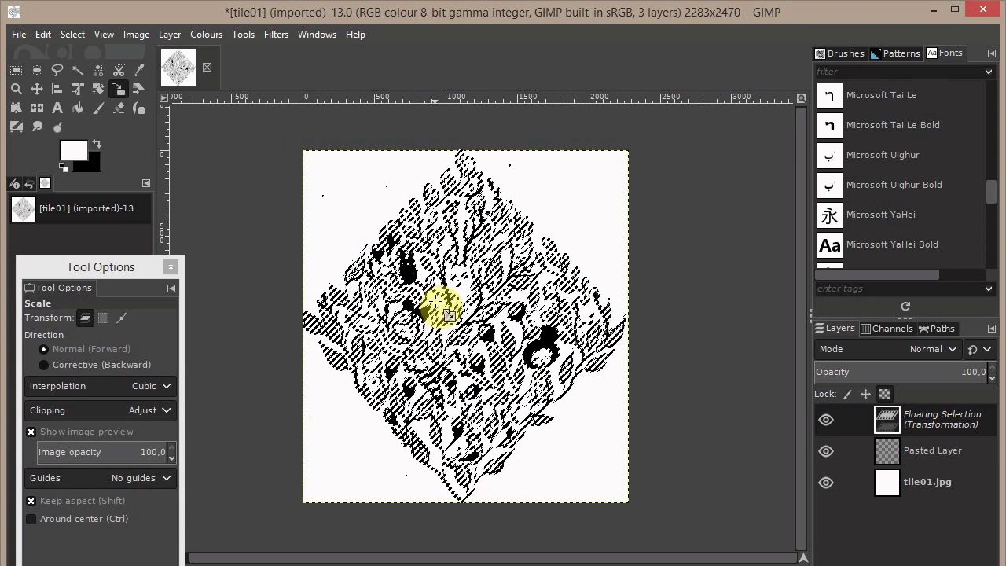
- Undo the distorted scaling and reselect the whole drawing with a rectangle selection reaching beyond the canvas edges
left_click(15, 70)
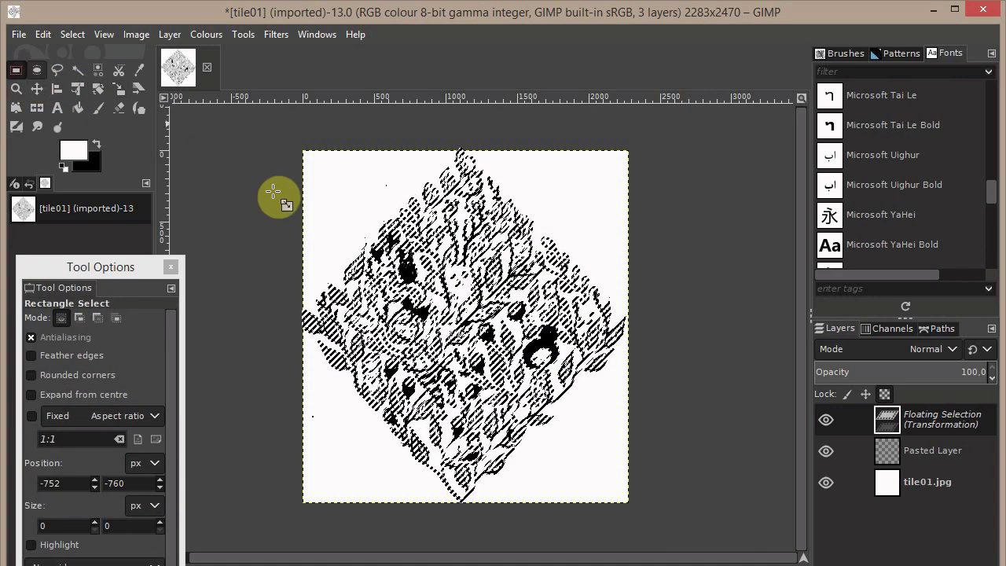
left_click(265, 185)
left_click_drag(262, 139, 658, 529)
- Scale the selected line art down proportionally to 2193 × 2373 px, leaving an even margin inside the canvas
left_click(118, 88)
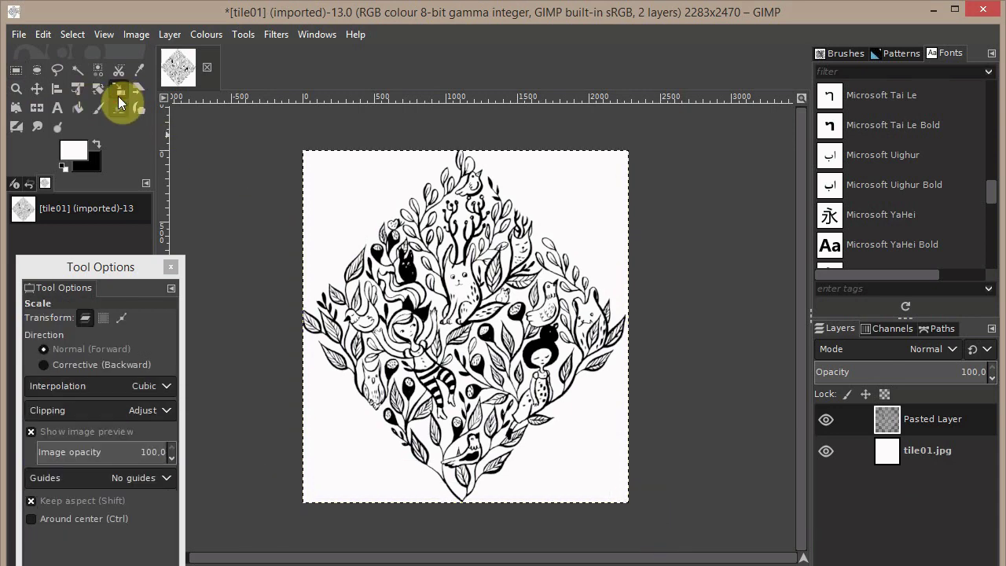
left_click(419, 288)
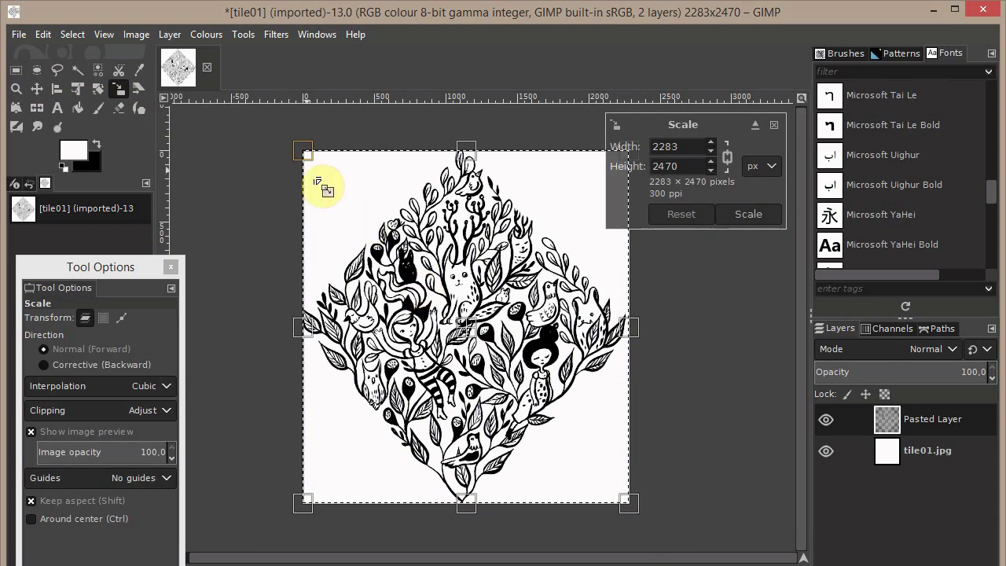
left_click_drag(315, 157, 321, 180)
mouse_move(629, 503)
left_mouse_down()
mouse_move(636, 510)
mouse_move(621, 495)
left_mouse_up()
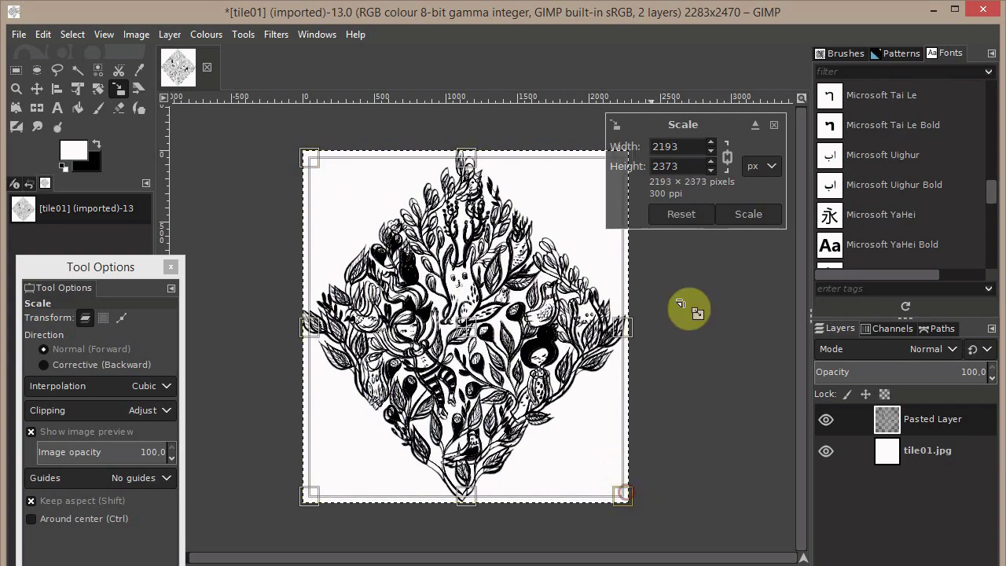
left_click(730, 220)
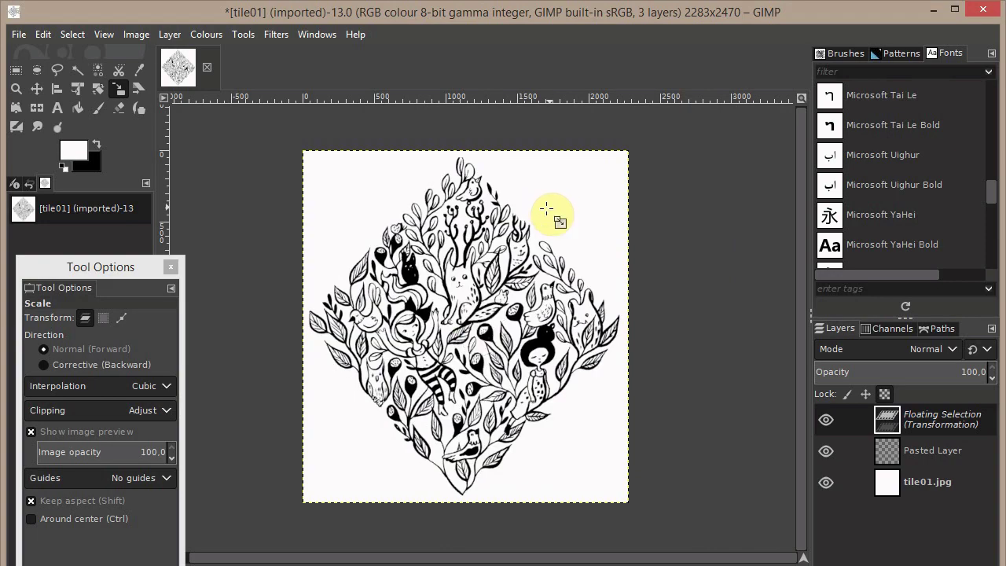
- Anchor the scaled floating line art onto the pasted layer and clear the selection
left_click(16, 70)
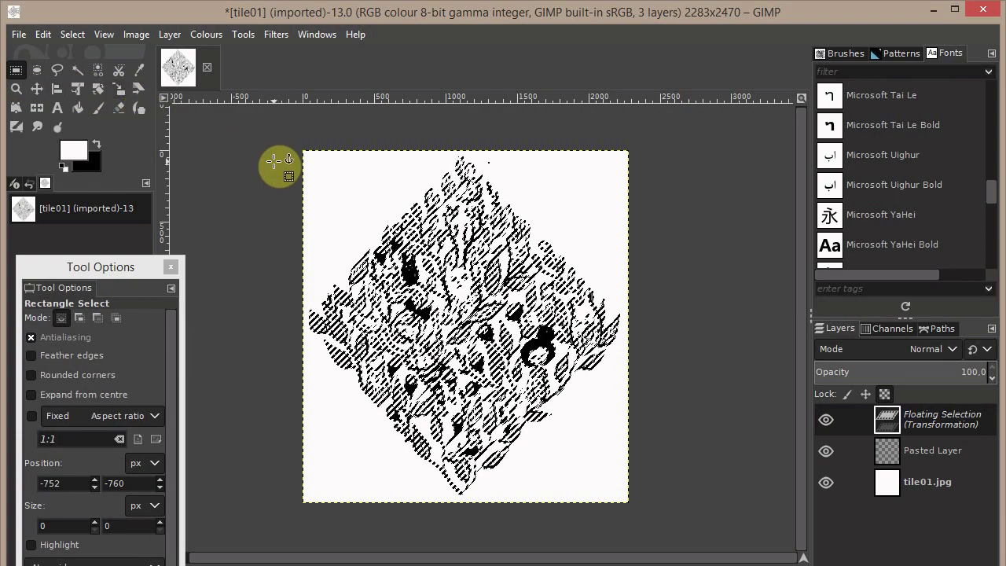
left_click(266, 188)
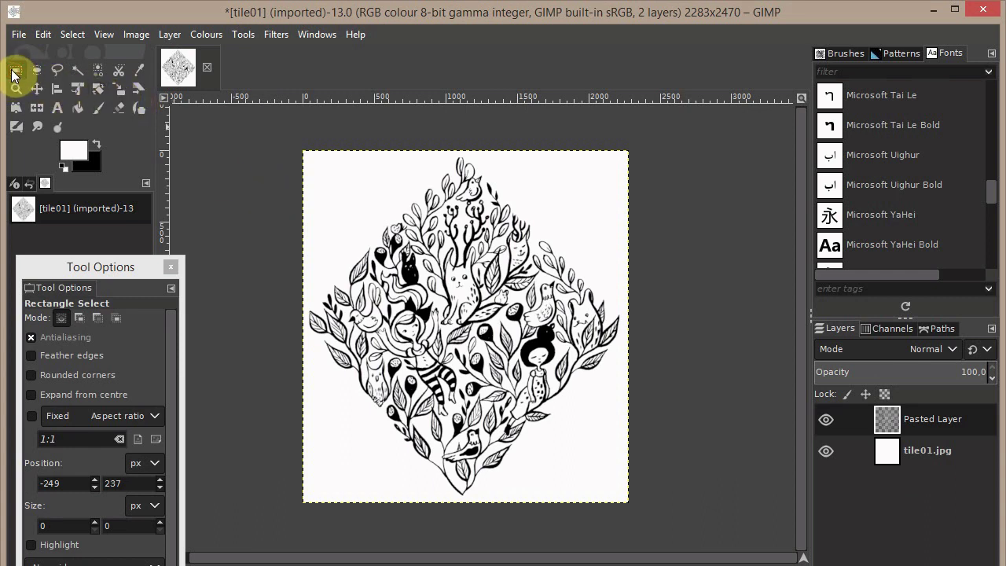
left_click(263, 189)
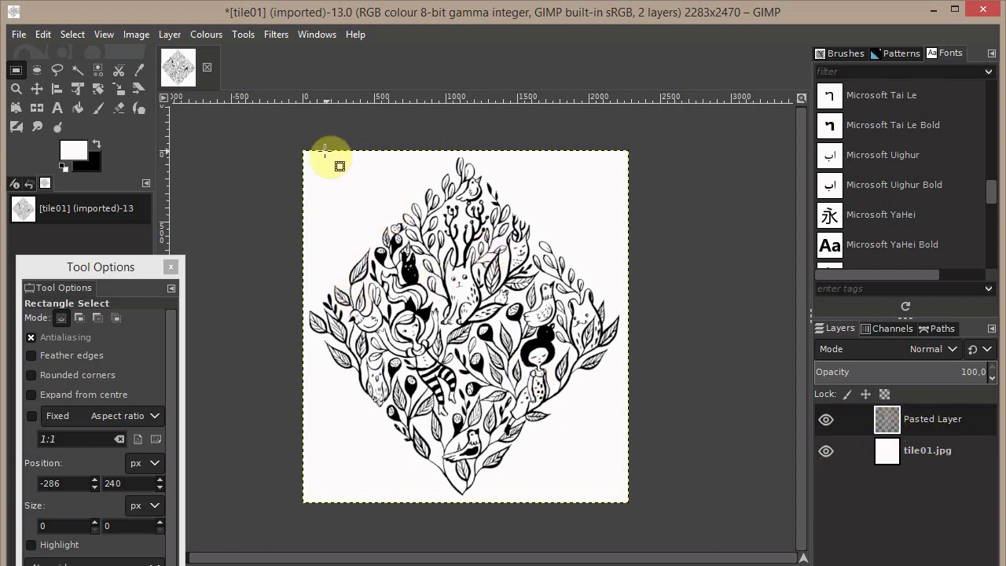
- Duplicate the pasted line-art layer and check the drawing with the original's visibility toggled
left_click(169, 38)
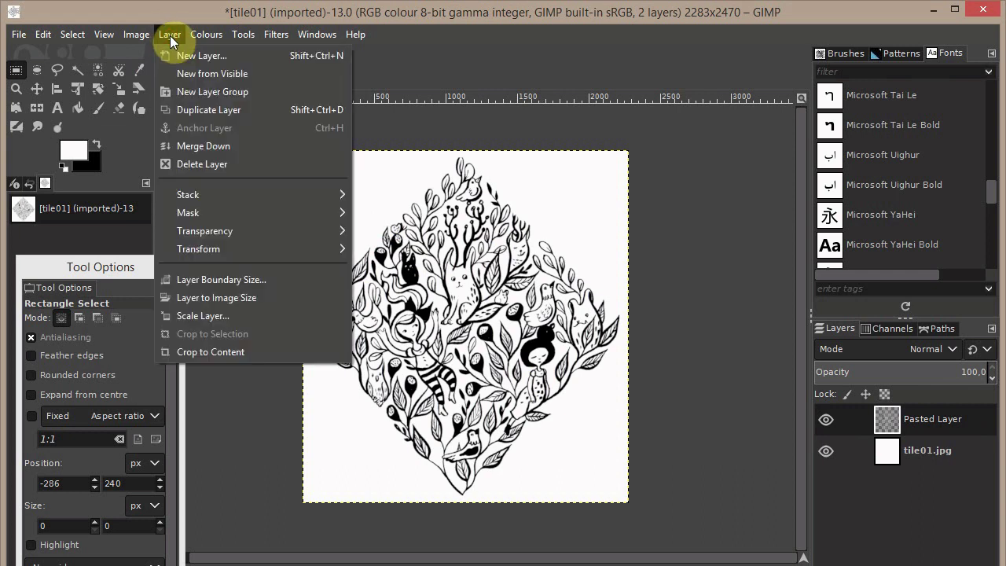
left_click(165, 108)
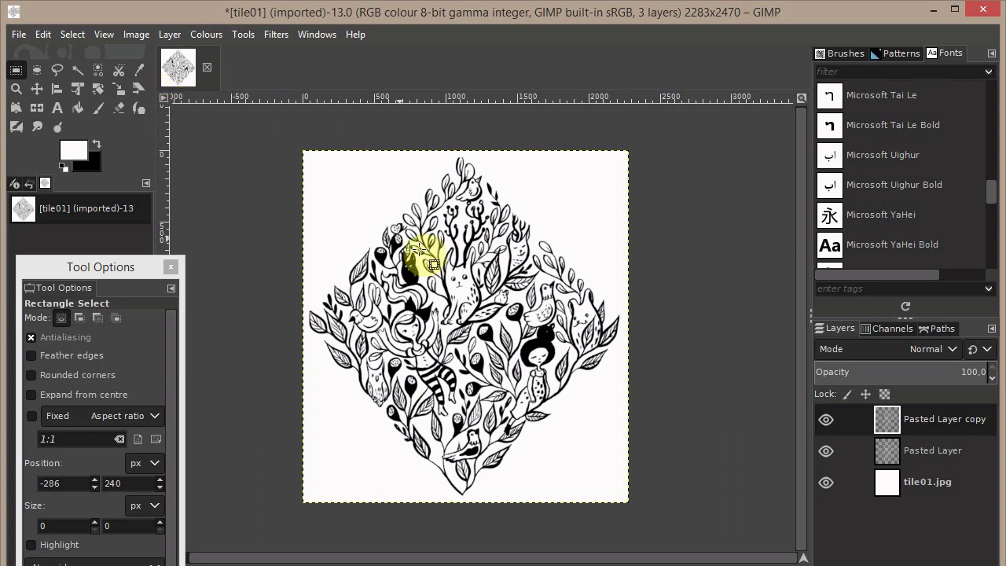
left_click(825, 445)
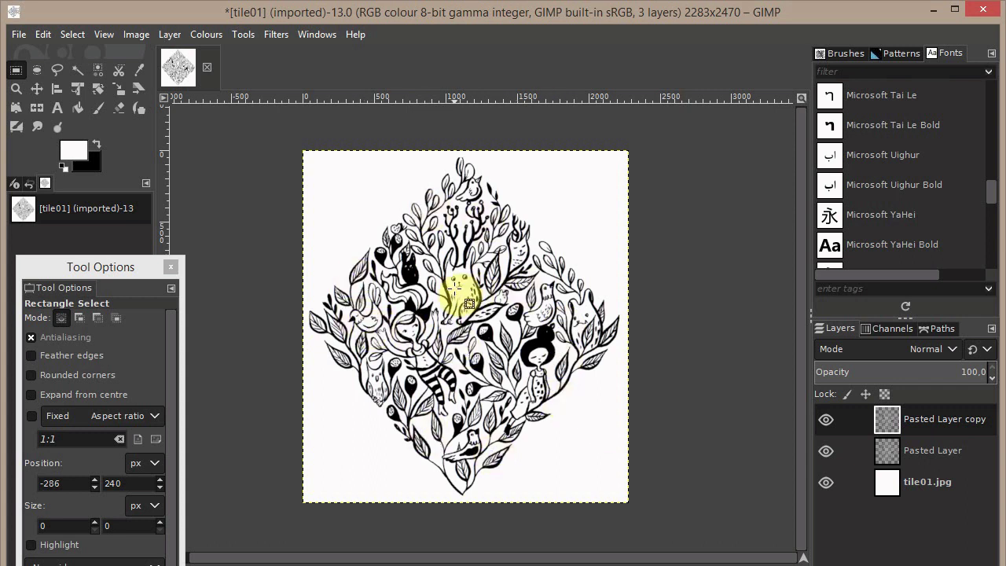
- Flip the duplicated layer horizontally and compare both line-art layers by toggling their visibility, leaving both shown
left_click(36, 108)
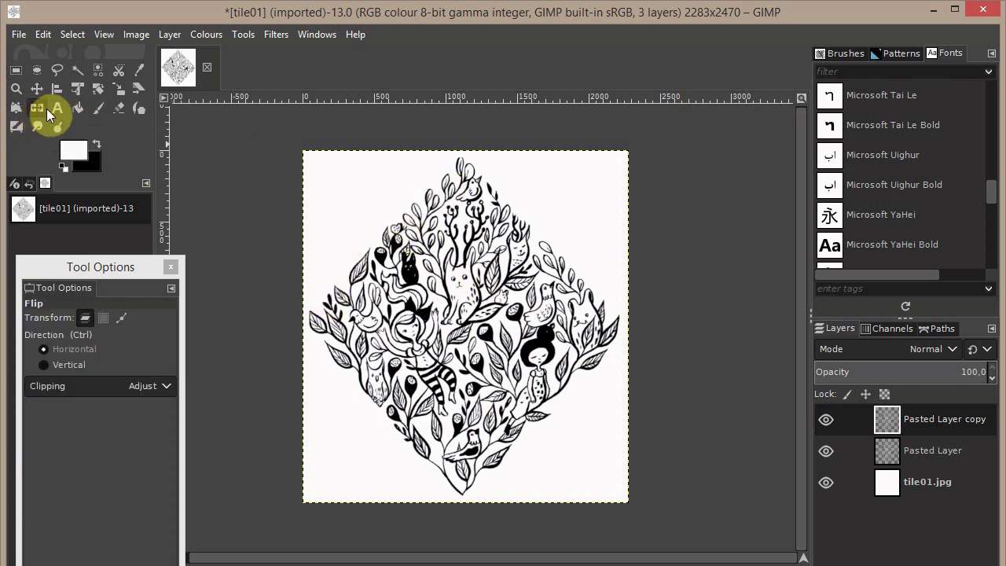
left_click(380, 200)
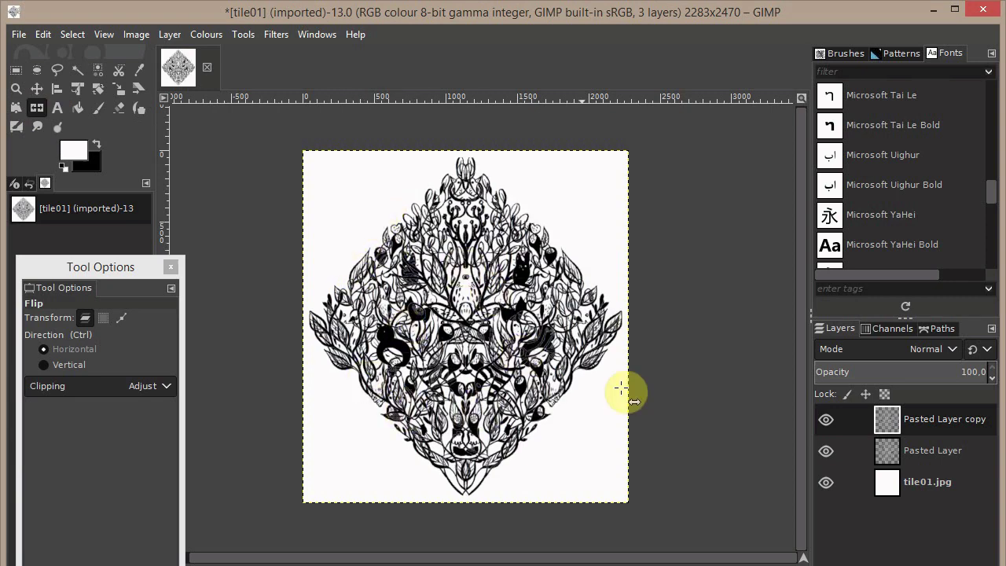
left_click(828, 451)
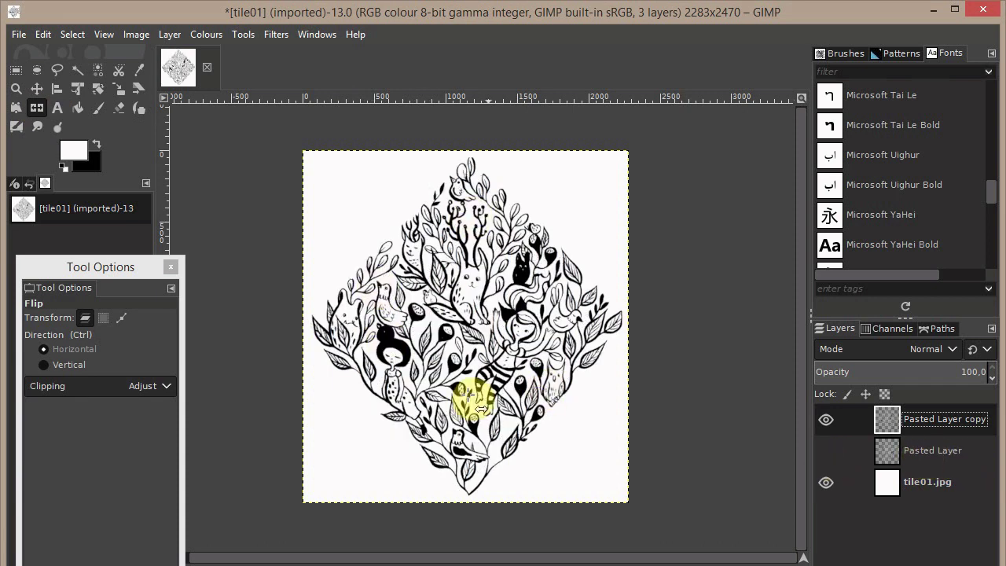
left_click(826, 419)
left_click(824, 451)
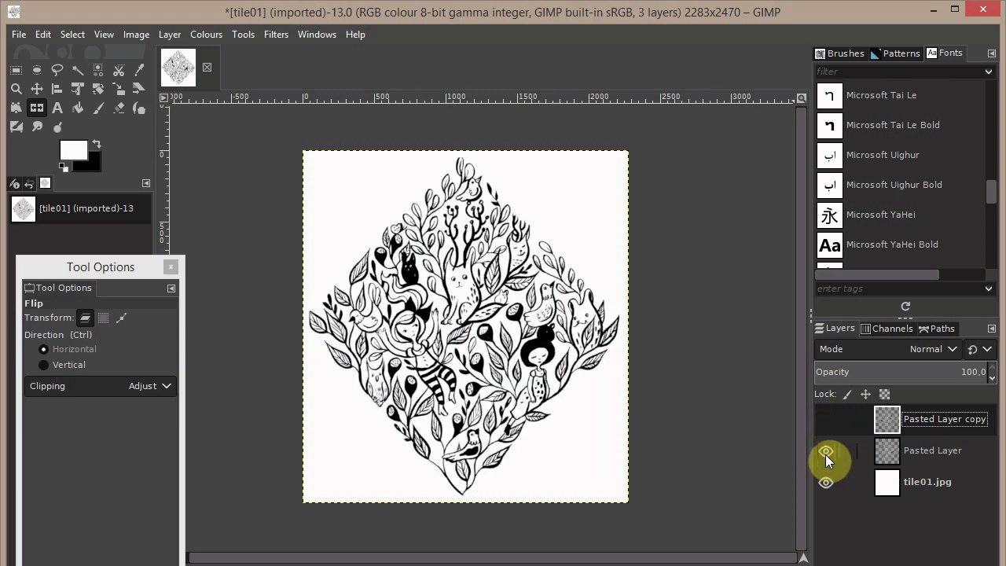
left_click(827, 420)
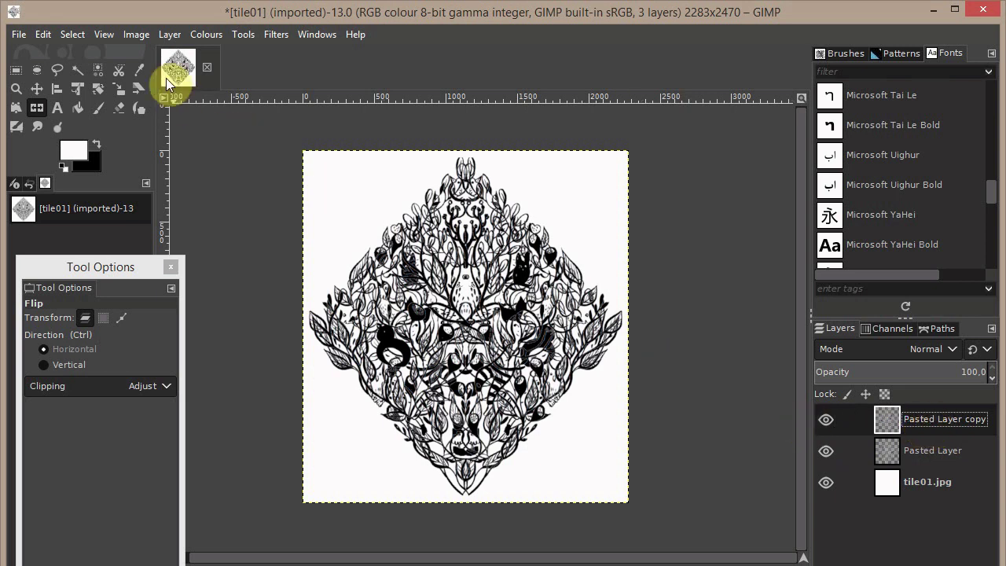
- Offset the flipped copy by 1141 px in X and half the image height in Y, with wrap-around edges
left_click(166, 35)
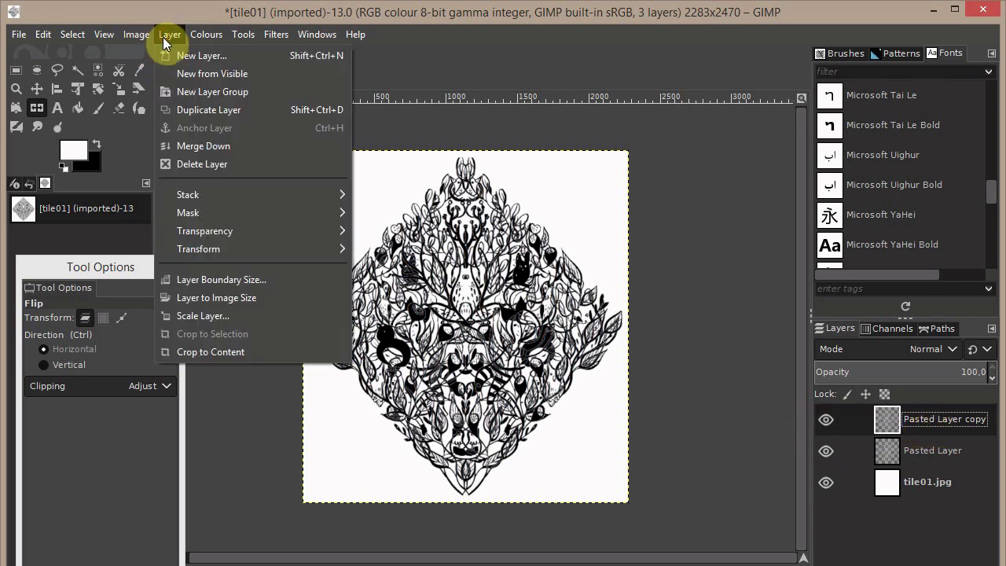
mouse_move(199, 257)
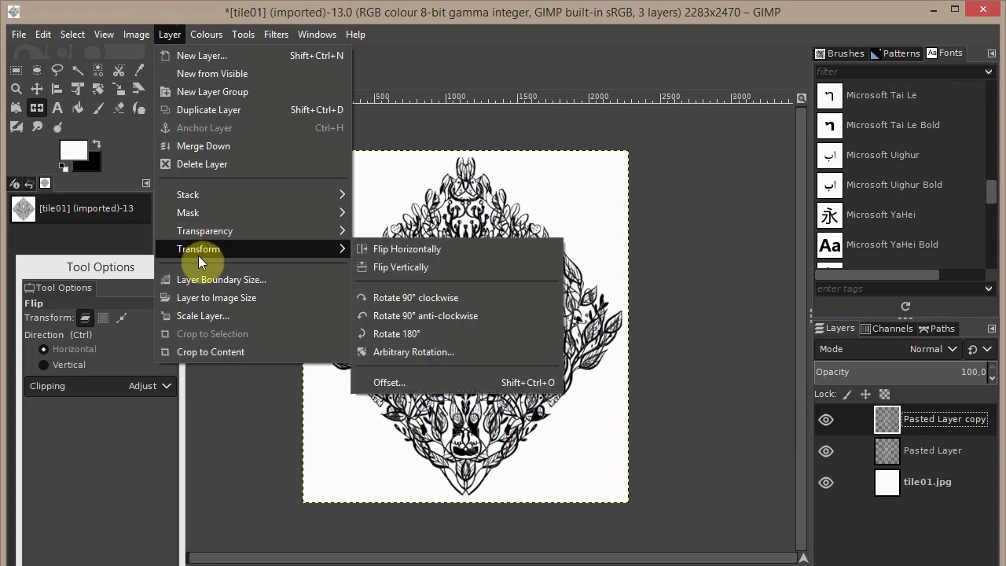
left_click(383, 384)
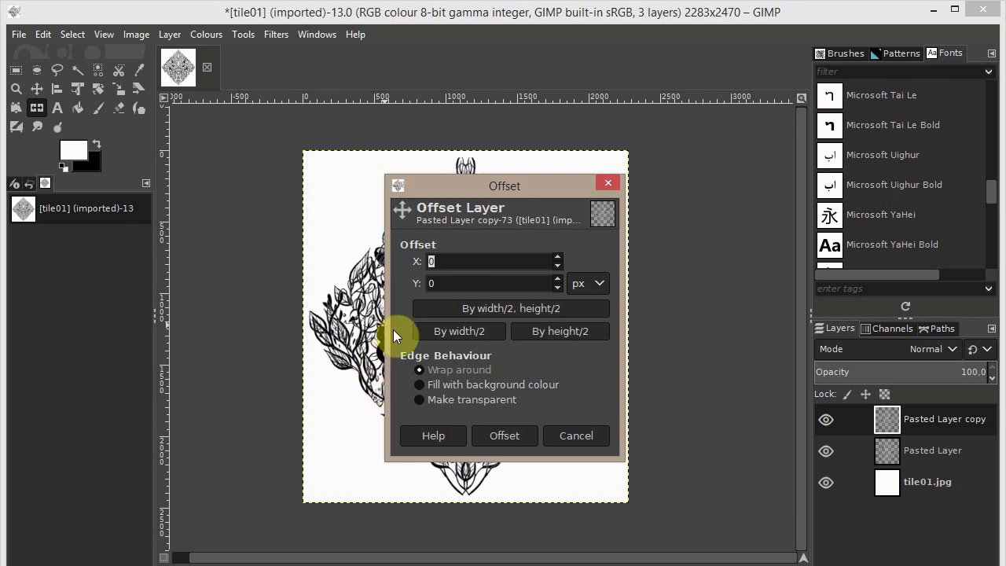
left_click_drag(433, 187, 698, 140)
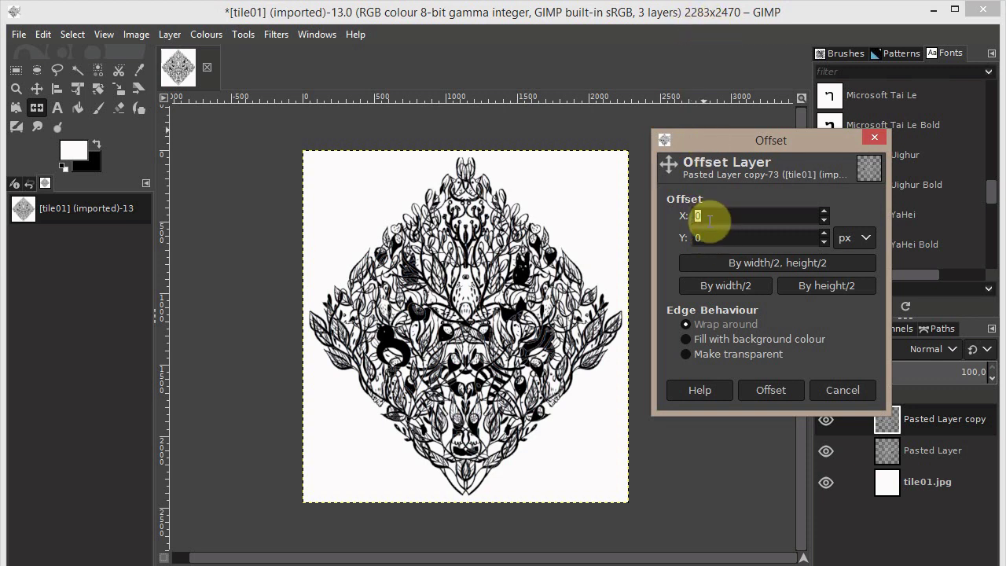
type("1141")
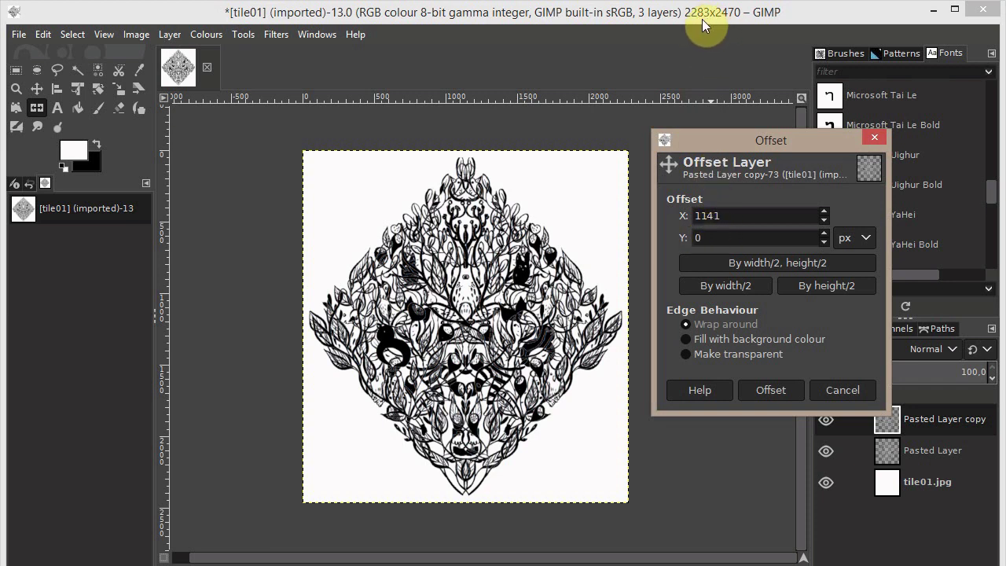
double_click(694, 237)
left_click(769, 391)
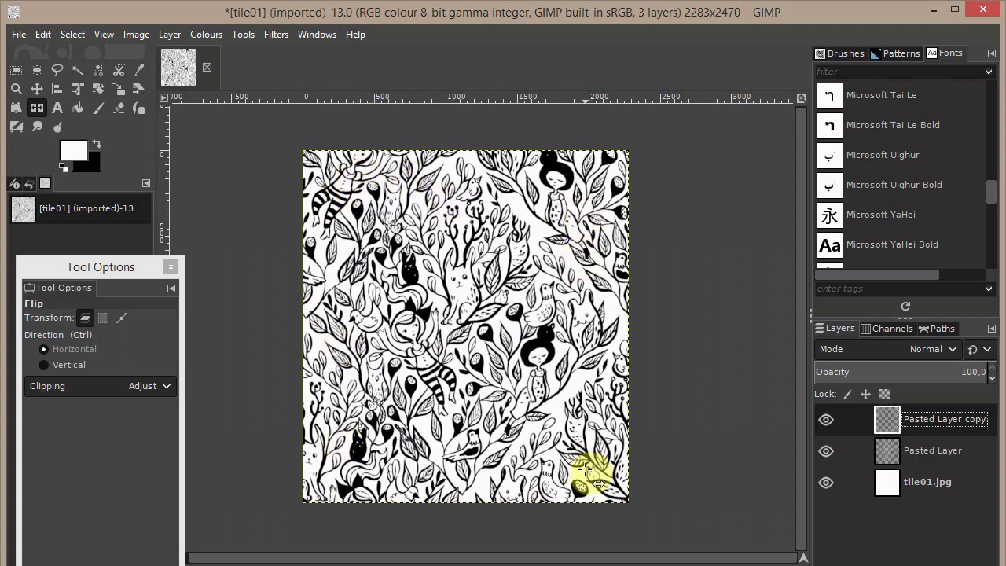
- Move the original pasted line-art layer slightly right and down to adjust its fit with the offset copy
left_click(933, 453)
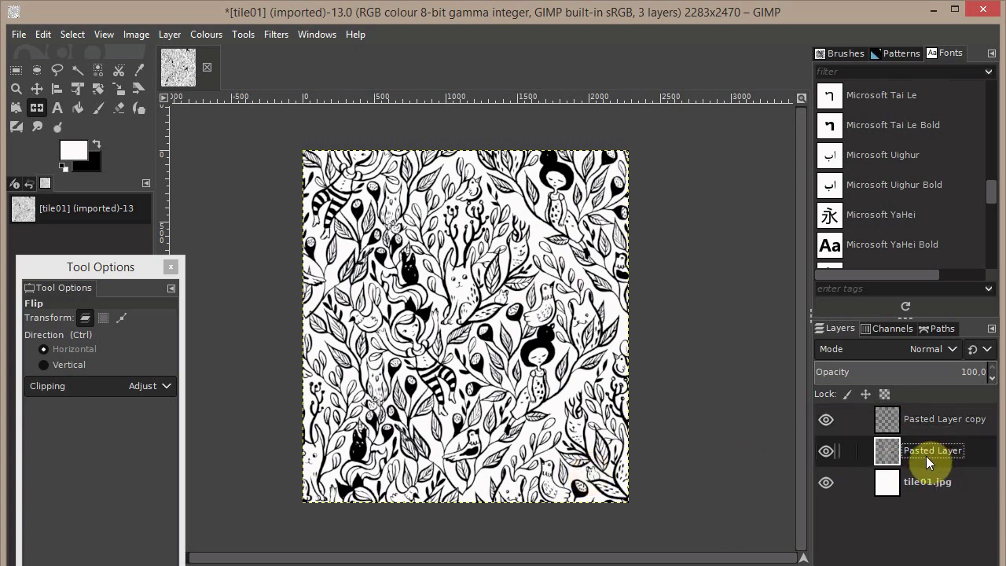
left_click(824, 451)
left_click(824, 451)
left_click(15, 88)
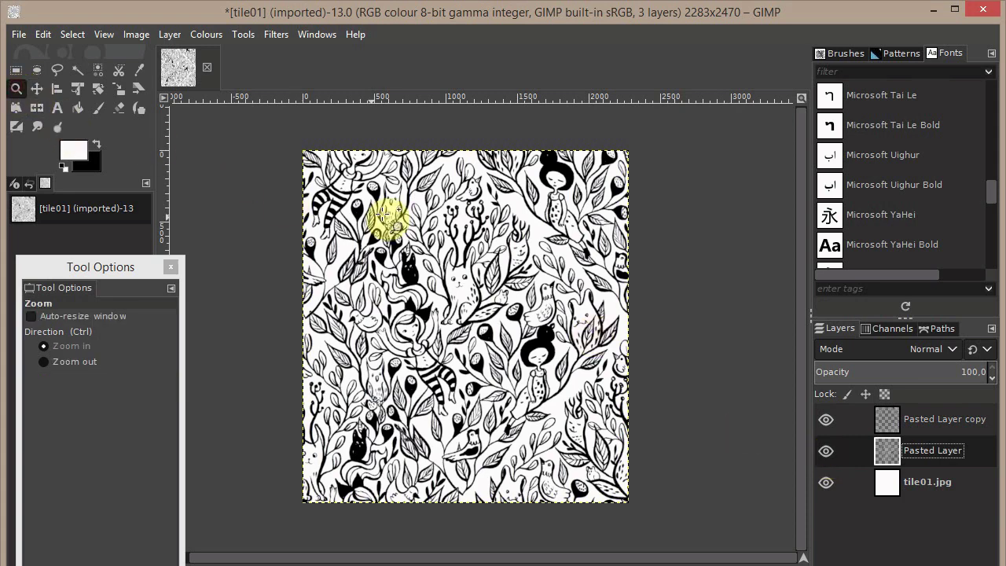
left_click(387, 228)
left_click(351, 261)
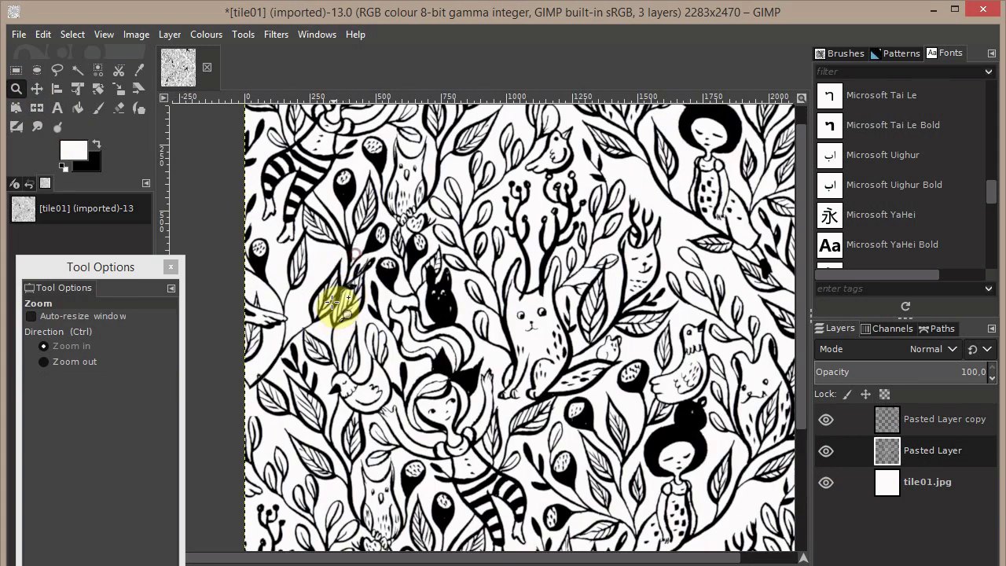
left_click(37, 90)
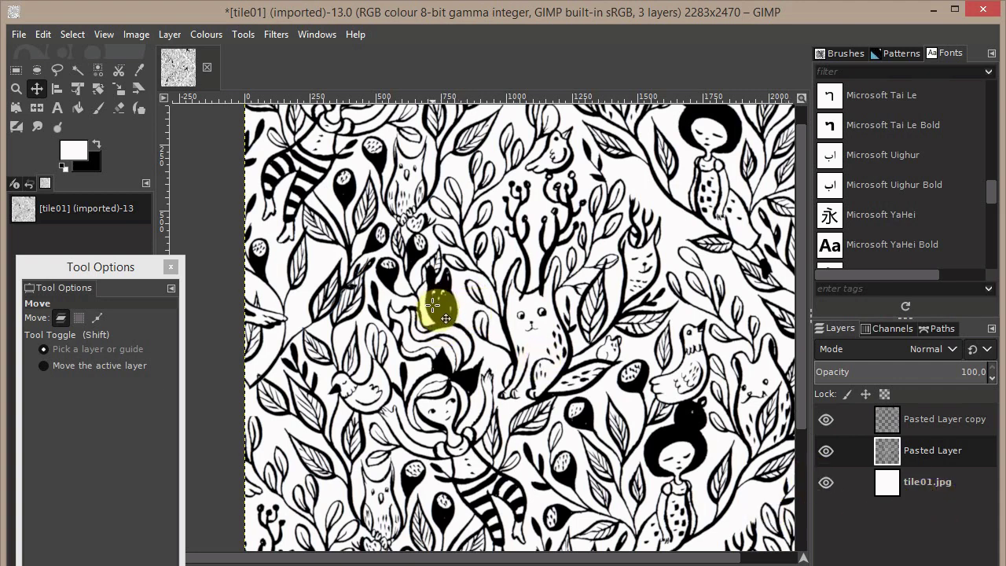
left_click_drag(446, 318, 459, 320)
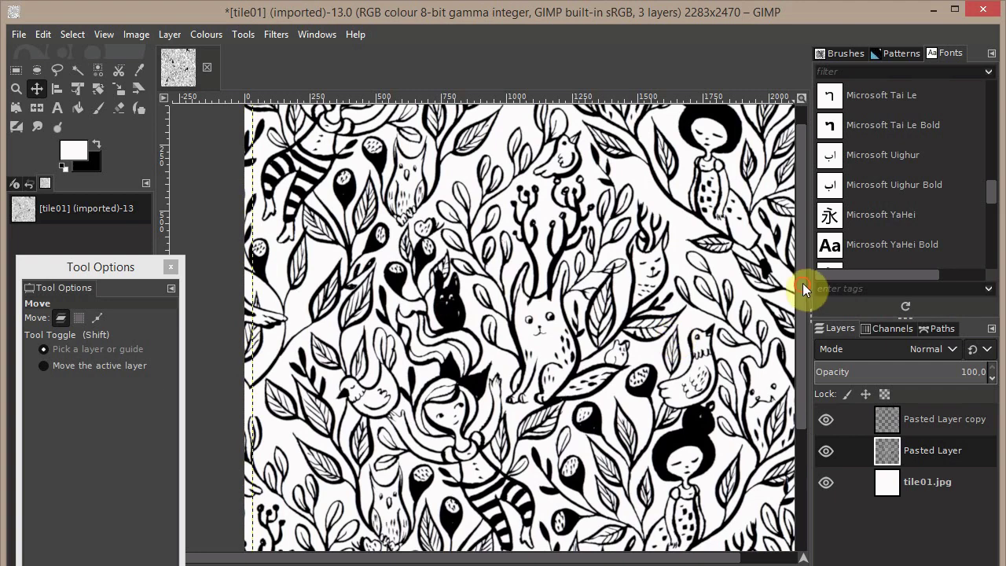
- Check the fit of the two drawings across the tile and match the moved layer's boundary to the image size
left_click_drag(803, 283, 810, 250)
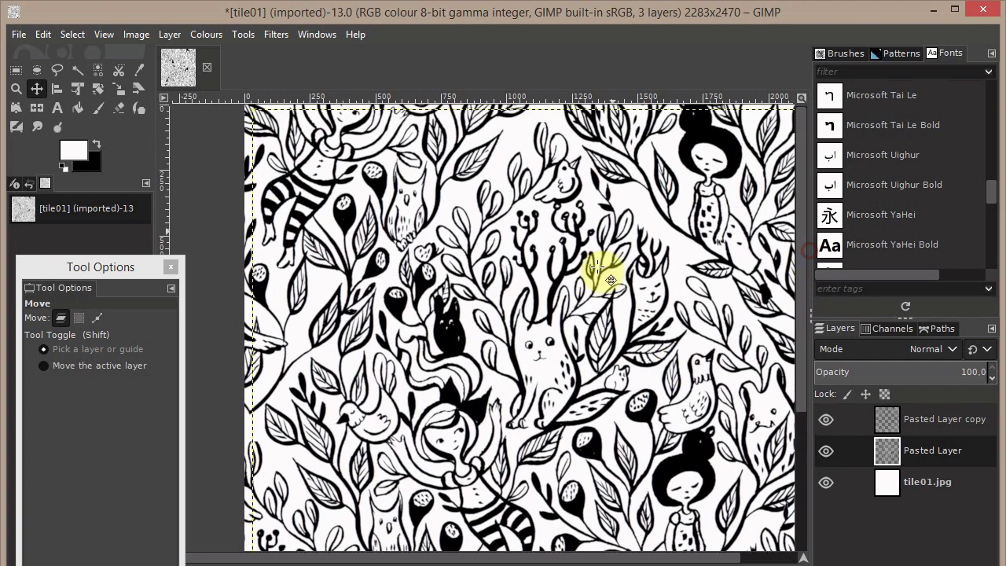
left_click_drag(561, 196, 811, 390)
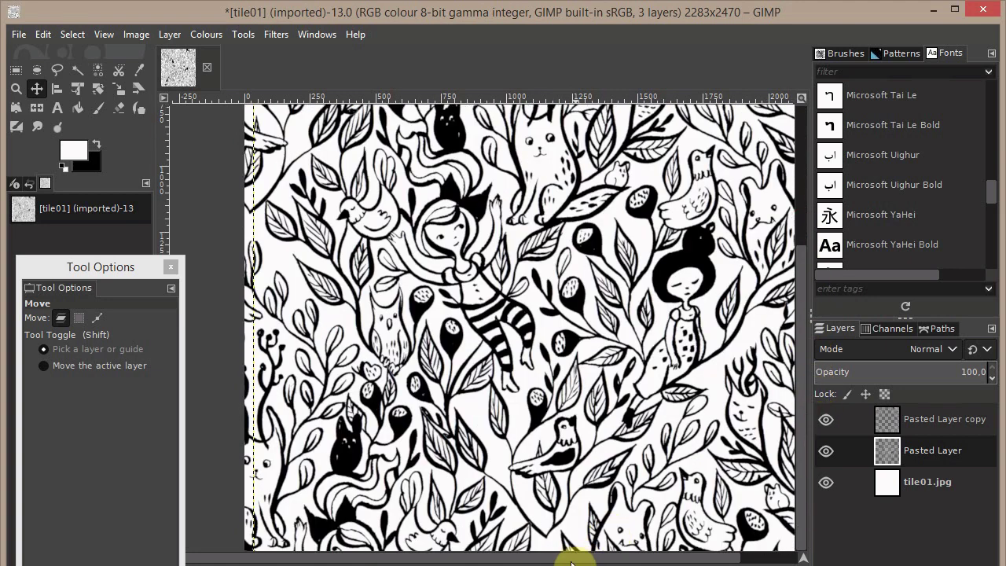
scroll(580, 555, "right", 2)
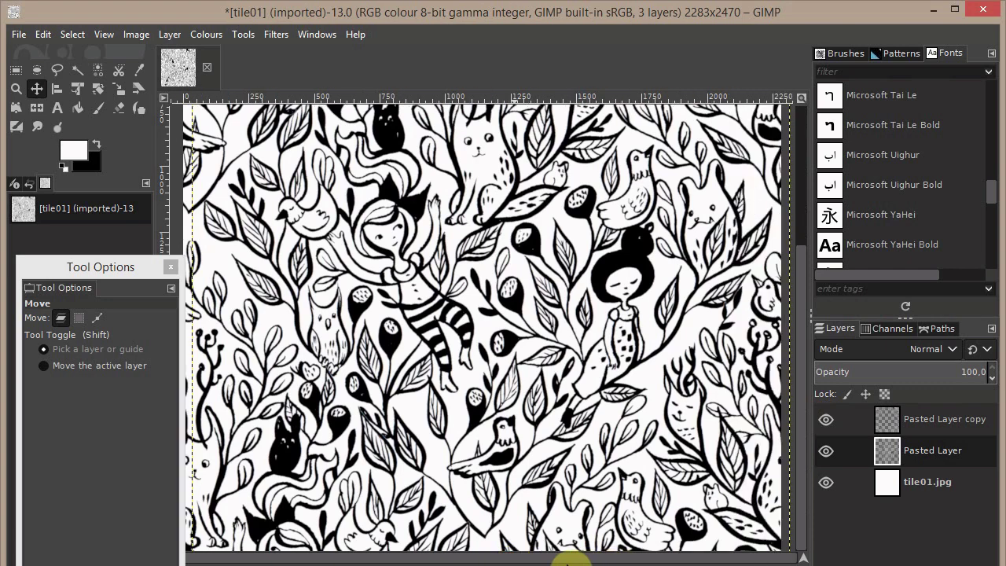
left_click(104, 35)
mouse_move(105, 94)
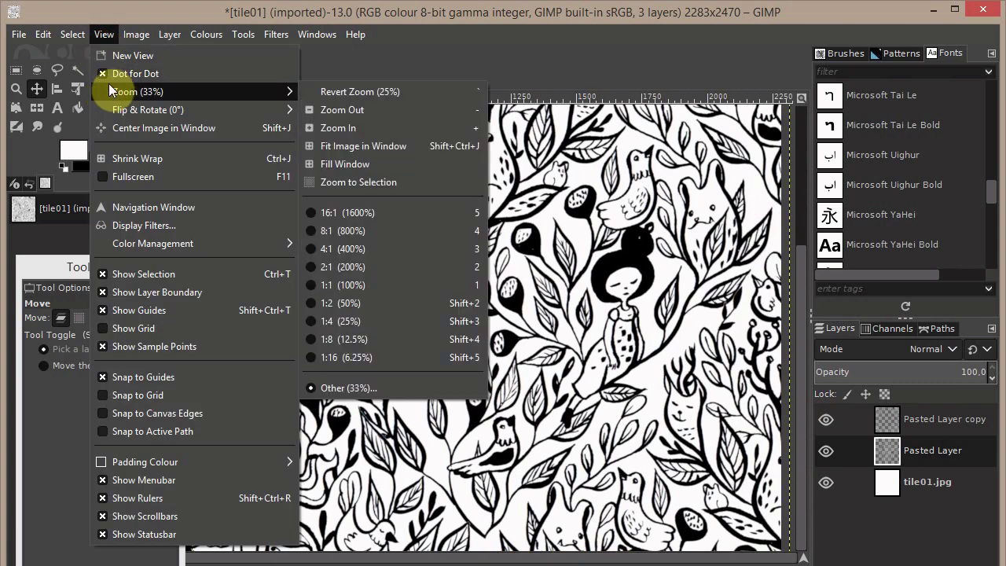
left_click(318, 321)
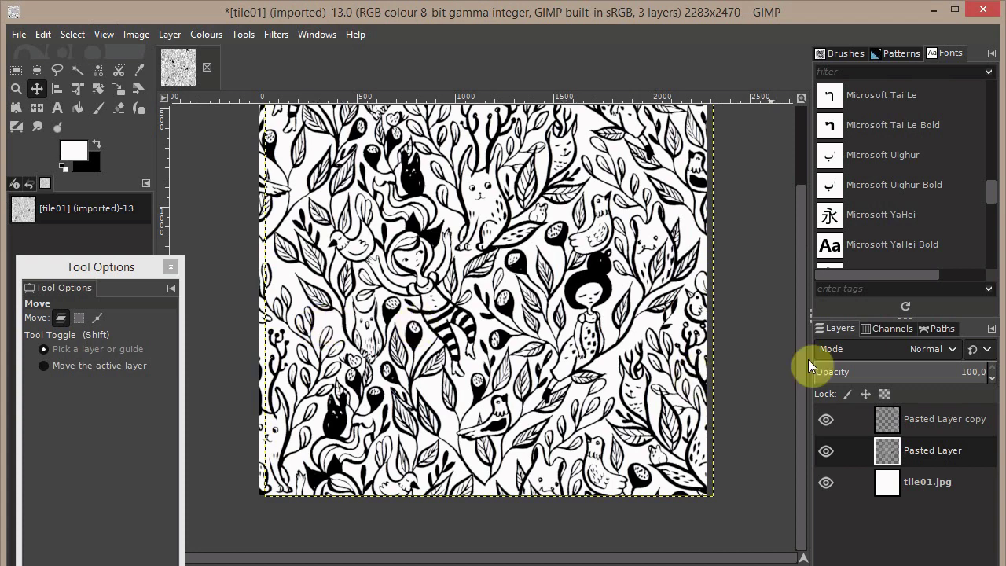
left_click_drag(802, 347, 815, 250)
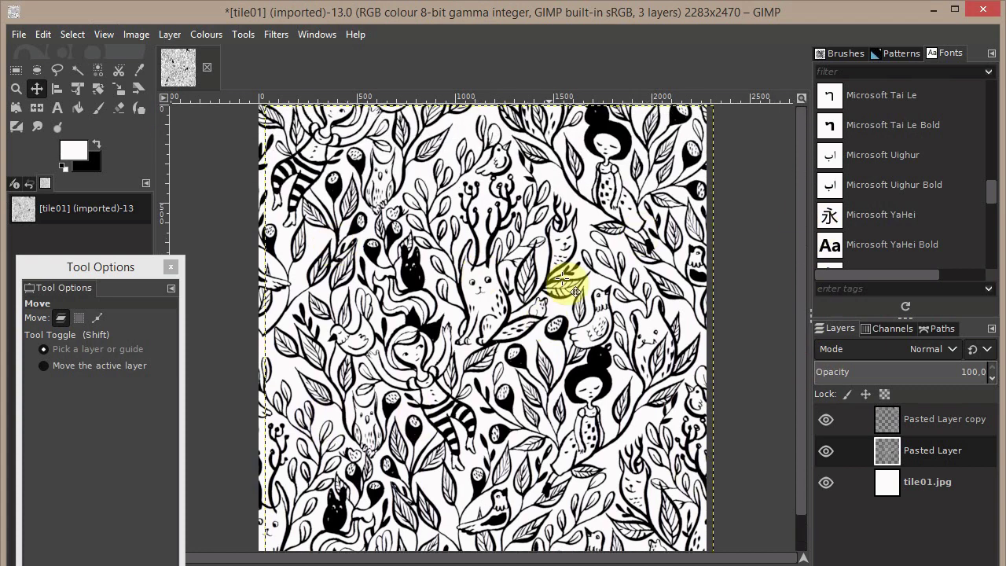
left_click(170, 34)
left_click(188, 297)
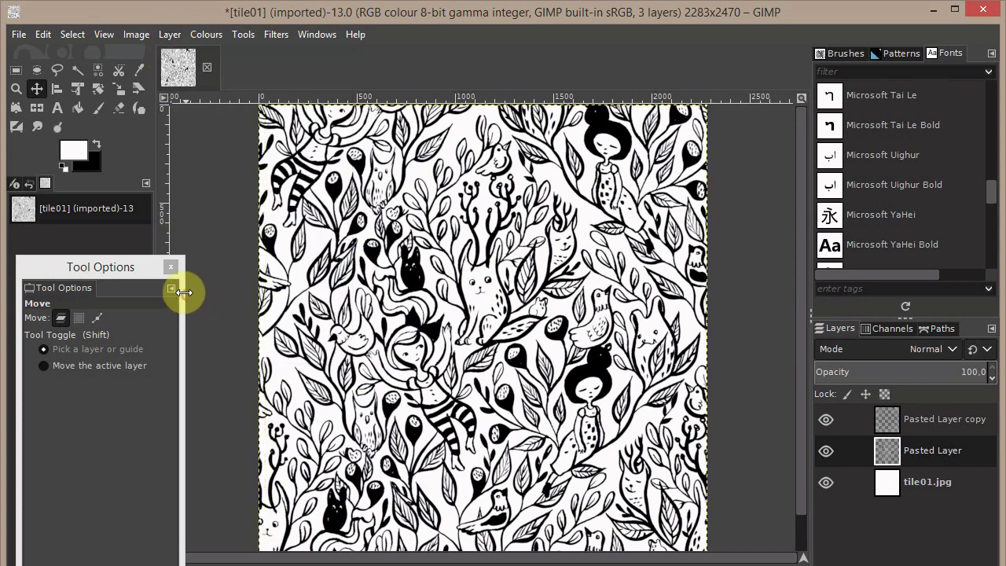
left_click_drag(801, 201, 804, 143)
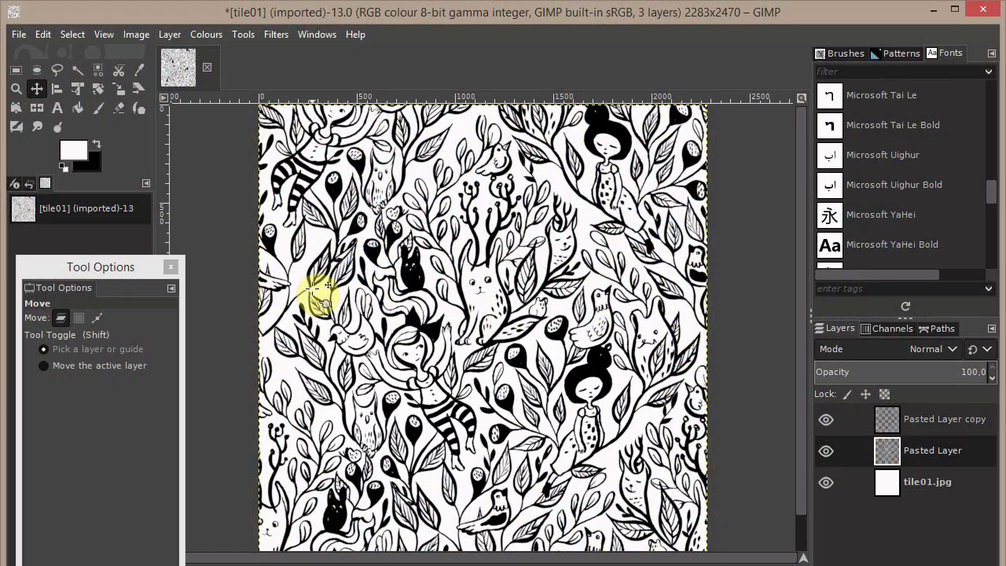
left_click(18, 35)
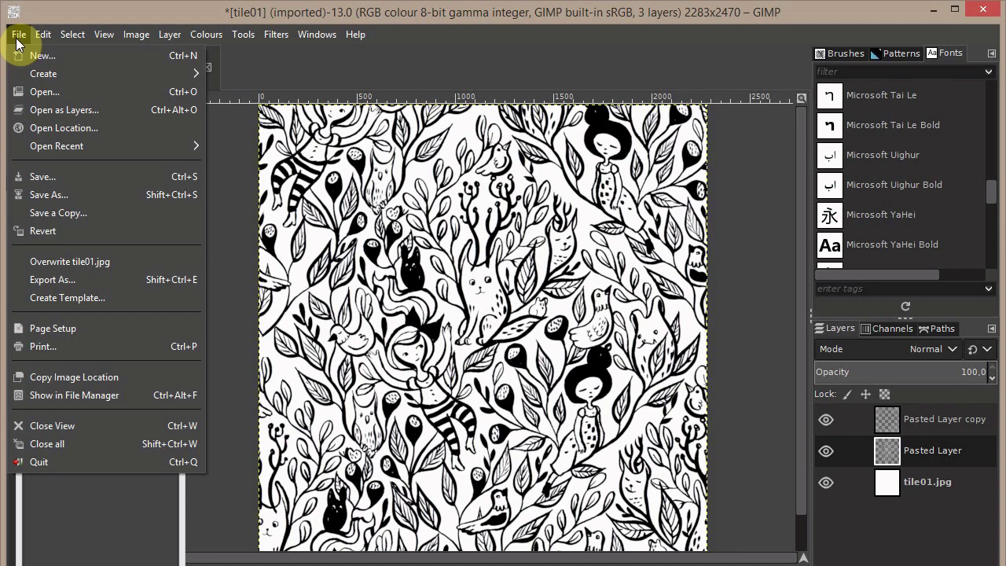
left_click(44, 177)
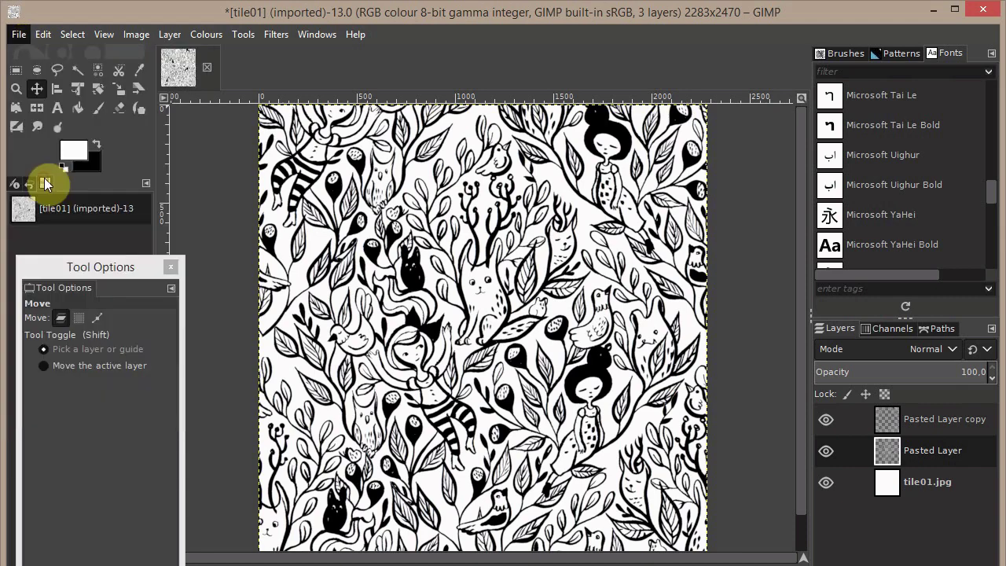
left_click_drag(364, 9, 290, 184)
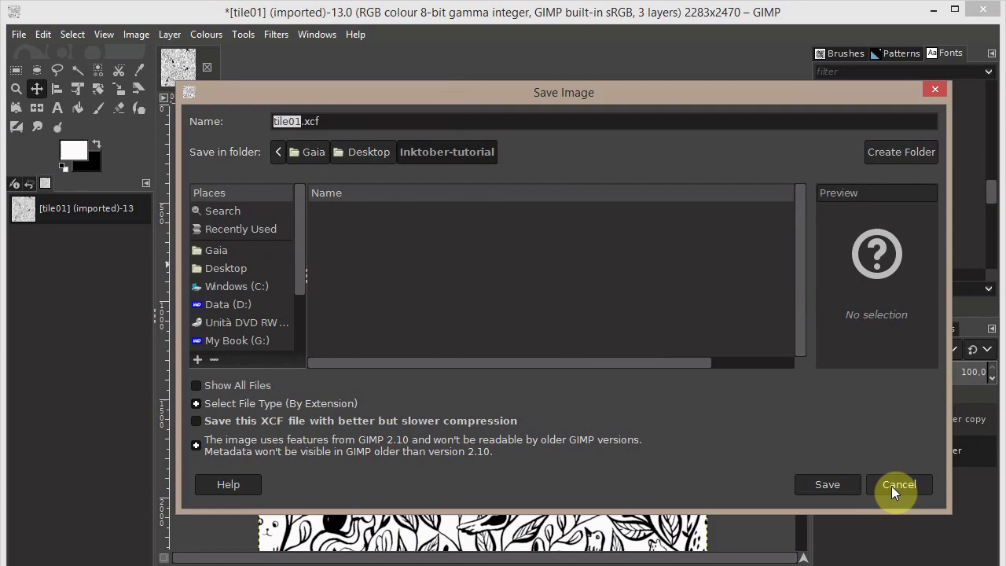
left_click(894, 486)
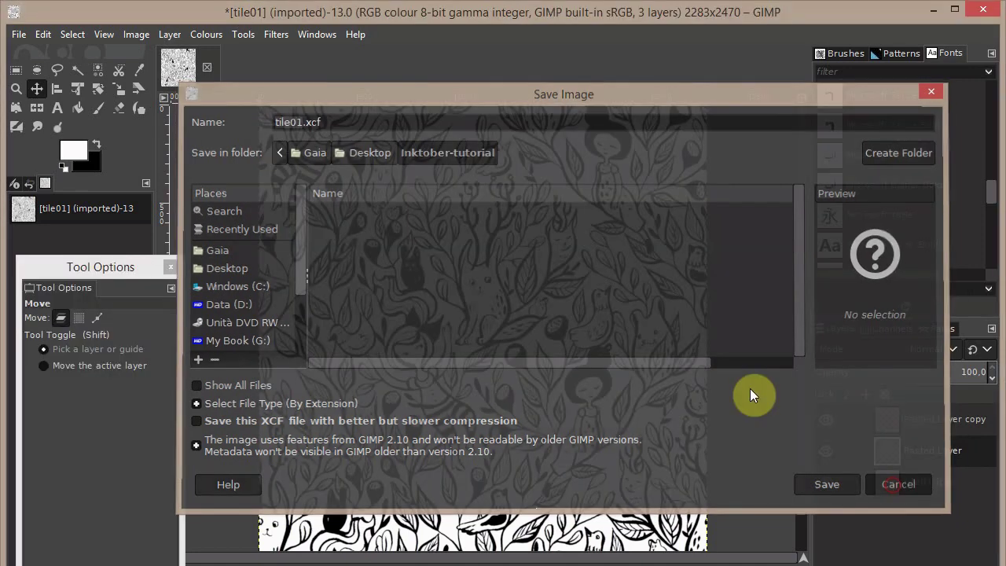
- Export the image under the new file name pattern.jpg in the Inktober-tutorial folder, proceeding to the JPEG options
left_click(17, 34)
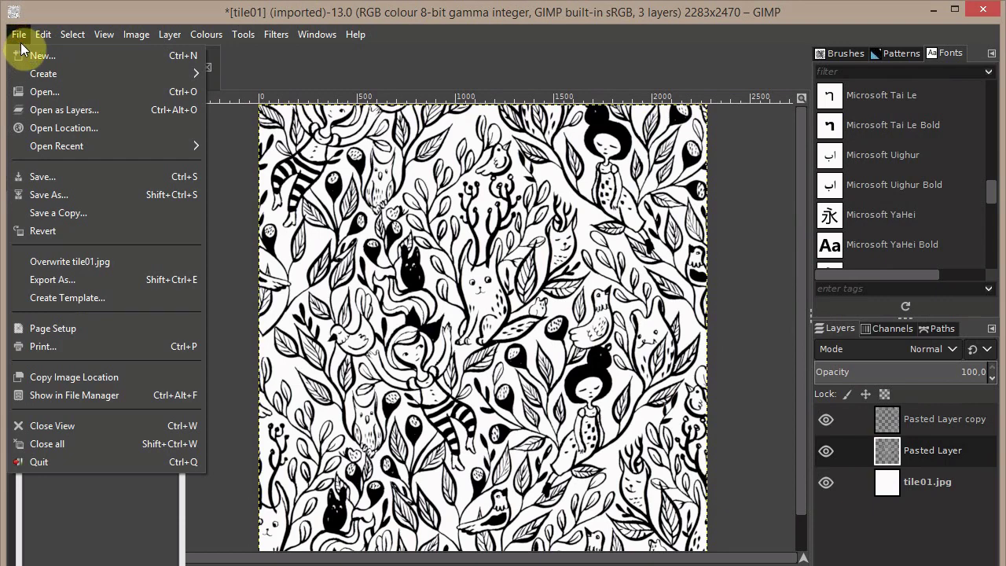
left_click(52, 281)
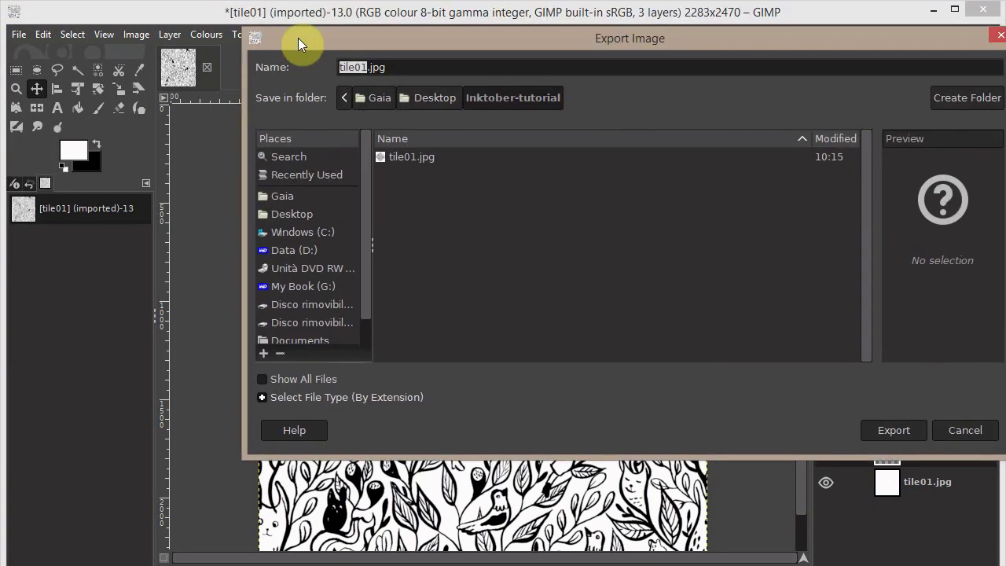
left_click_drag(301, 69, 235, 107)
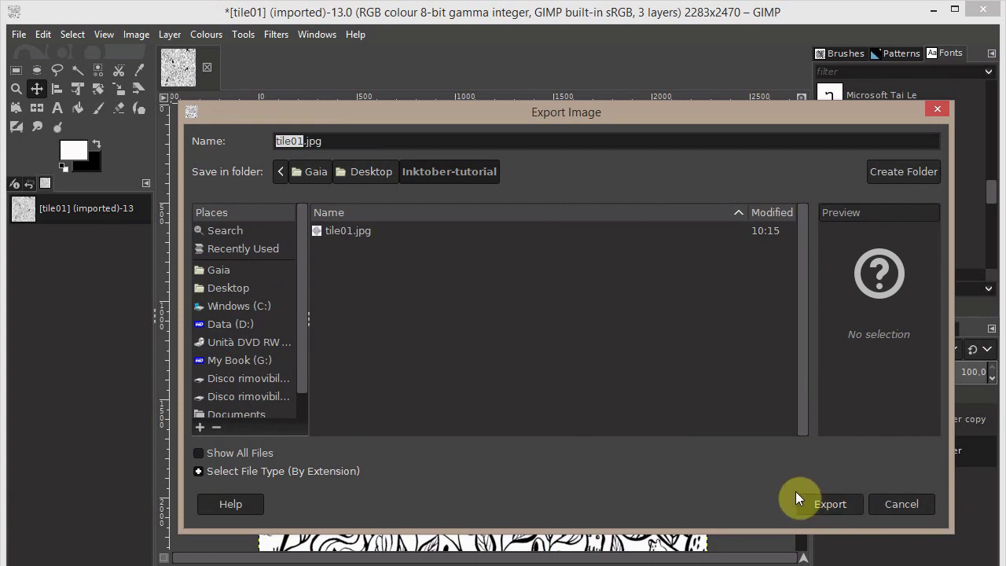
left_click(299, 141)
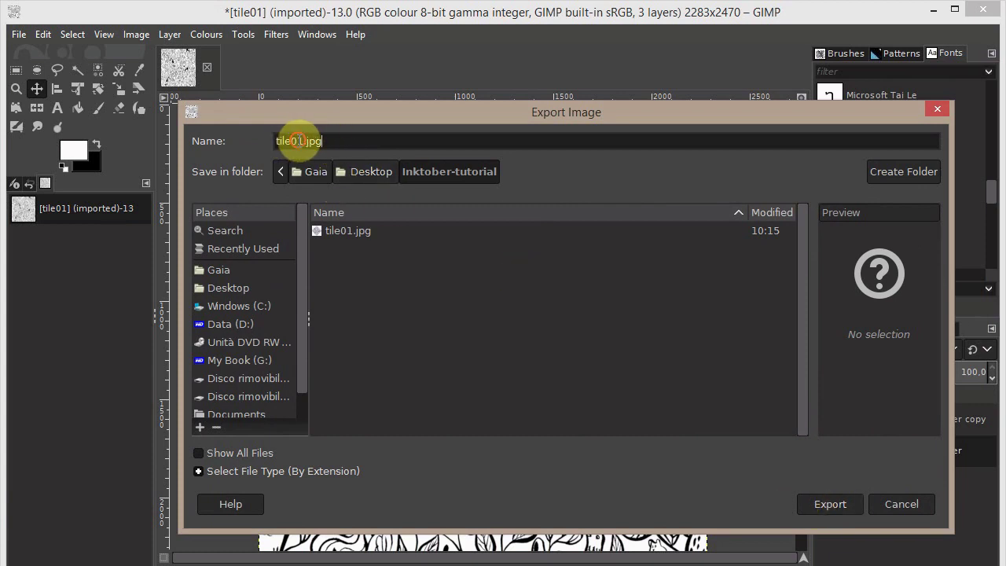
key("BackSpace")
key("BackSpace")
key("BackSpace")
key("BackSpace")
key("BackSpace")
key("BackSpace")
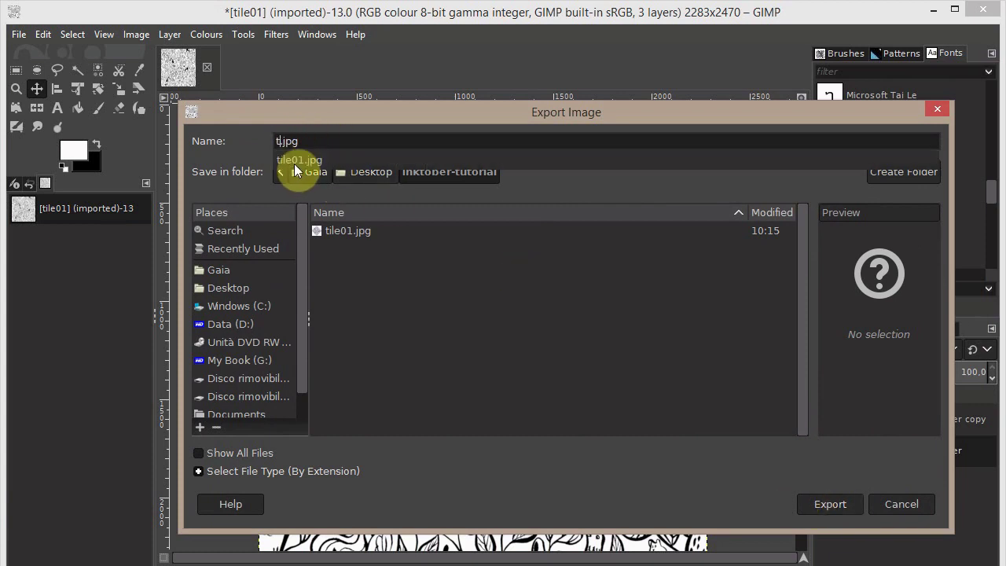
type("patter")
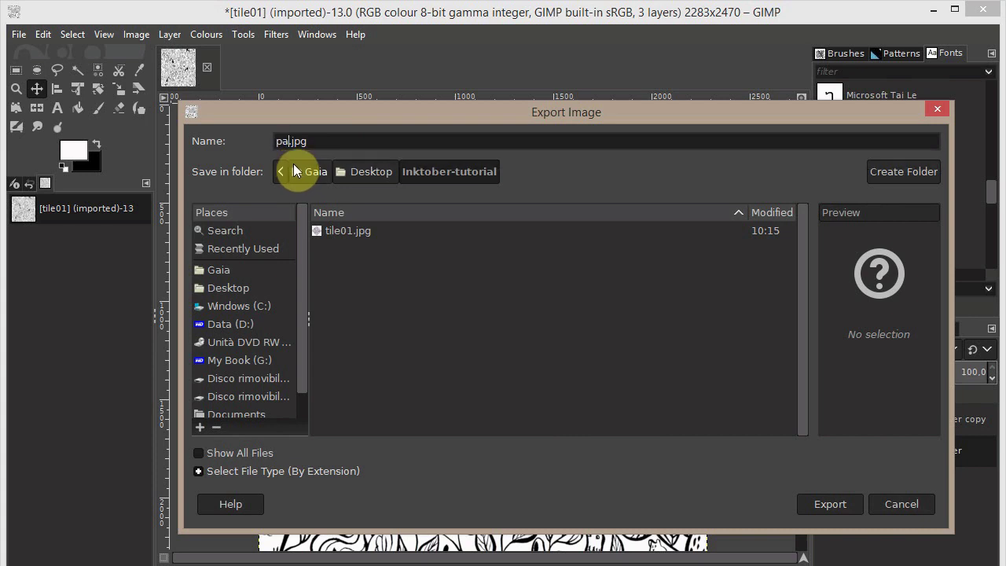
type("n")
left_click(833, 507)
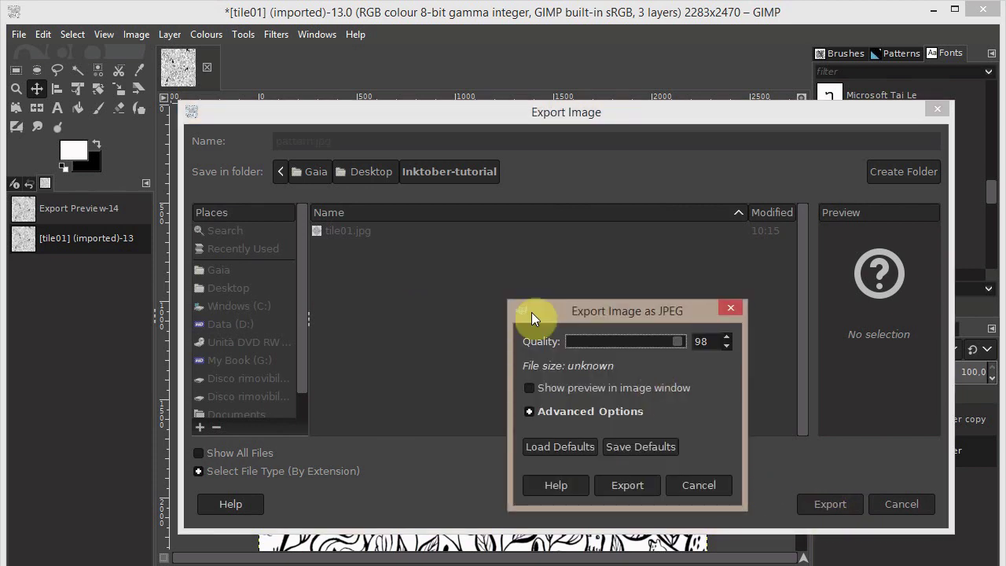
- Set the JPEG quality to 100 and complete the export of the pattern tile
left_click_drag(550, 312, 440, 191)
left_click_drag(568, 218, 585, 228)
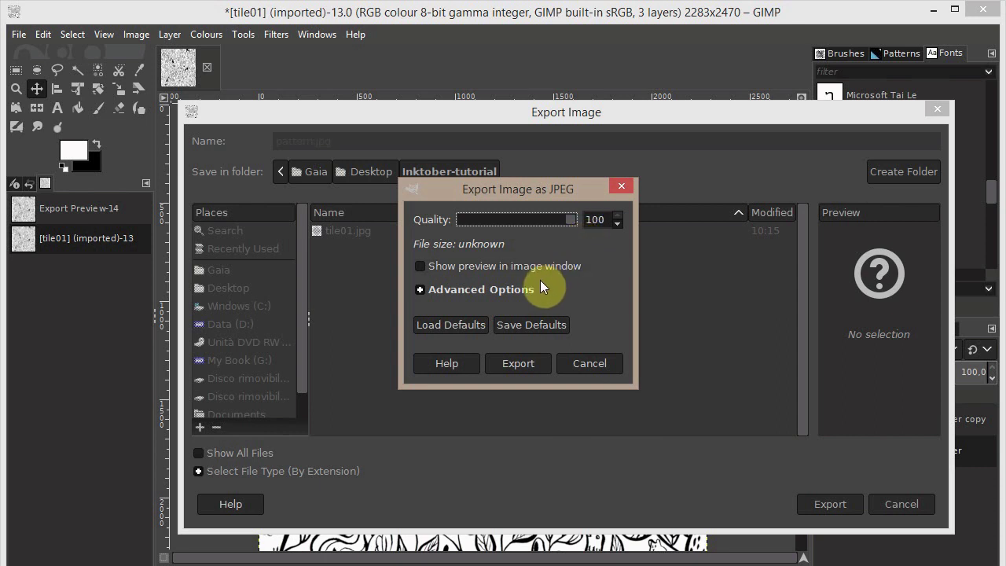
left_click(507, 363)
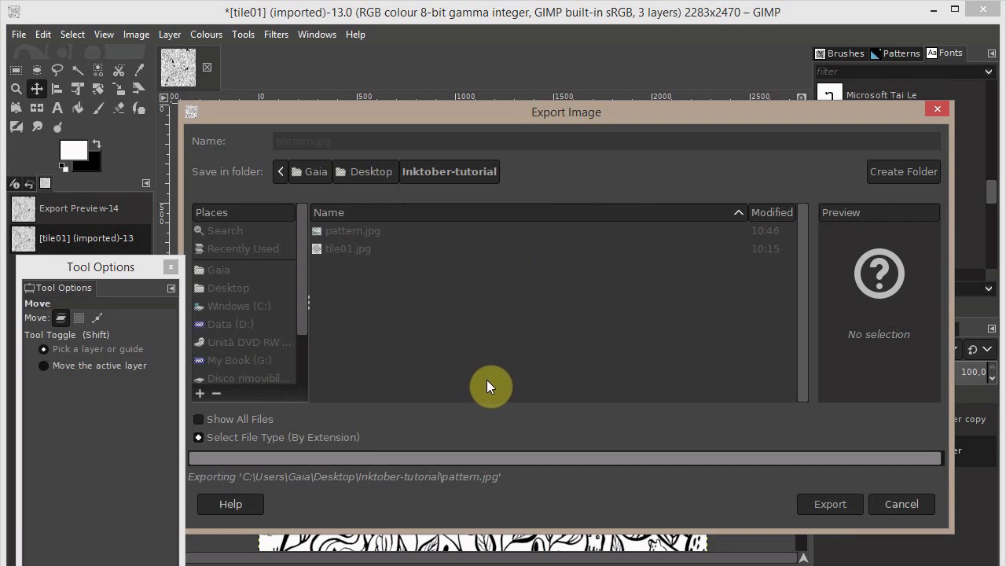